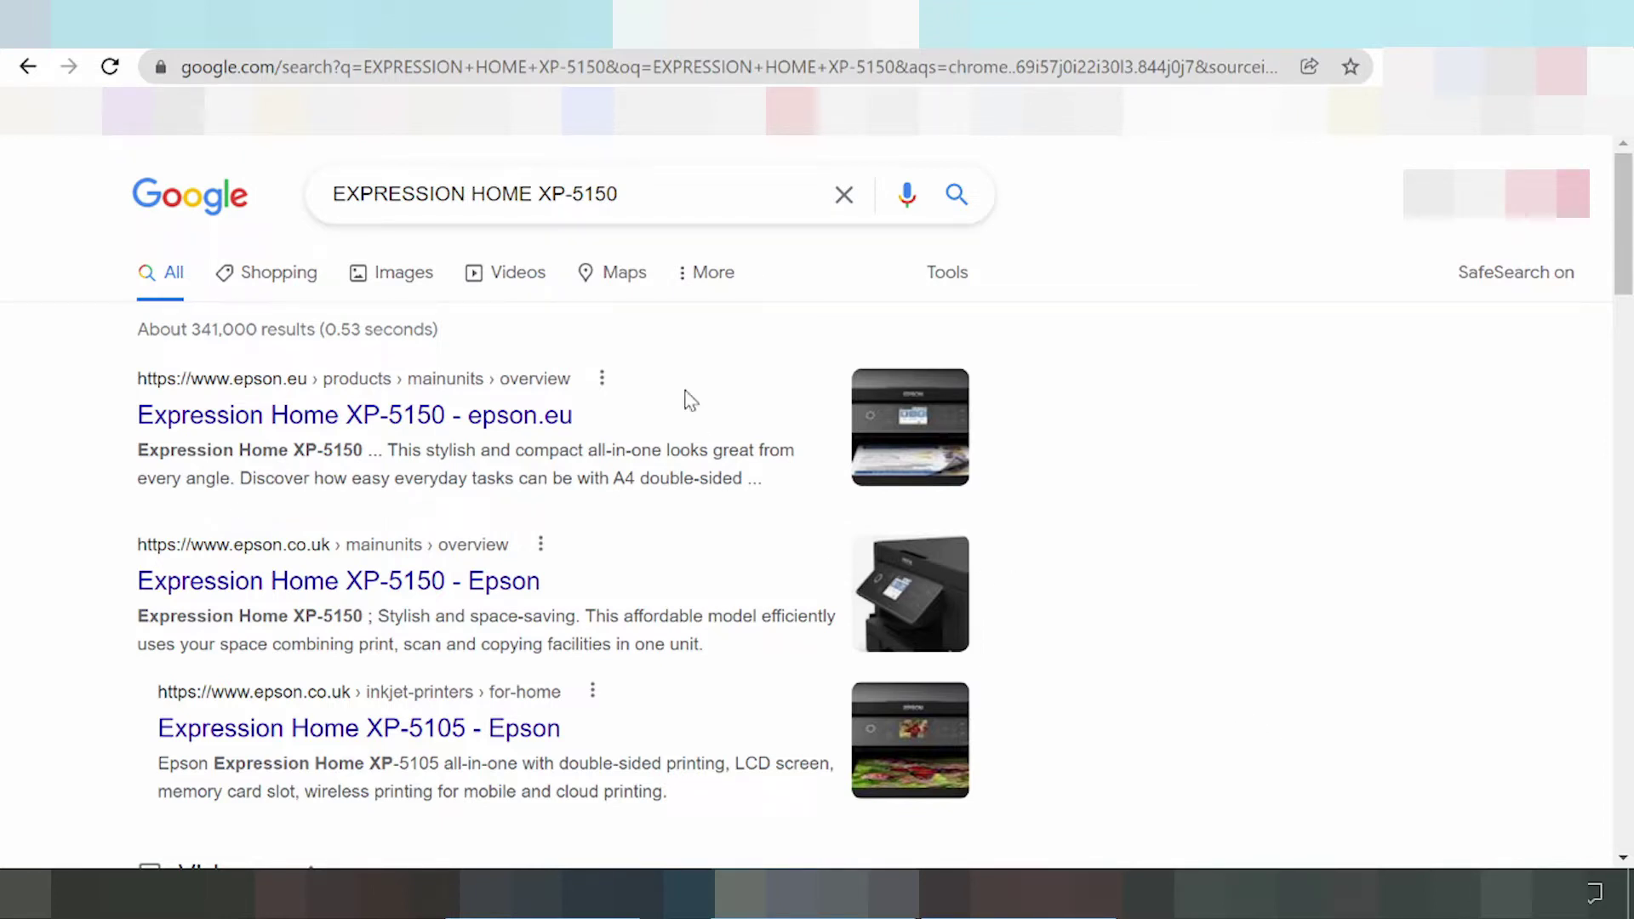
- Add 'driver download' to the Expression Home XP-5150 Google search and run it
{"action": "left_click", "coordinate": [642, 213]}
{"action": "type", "text": "d"}
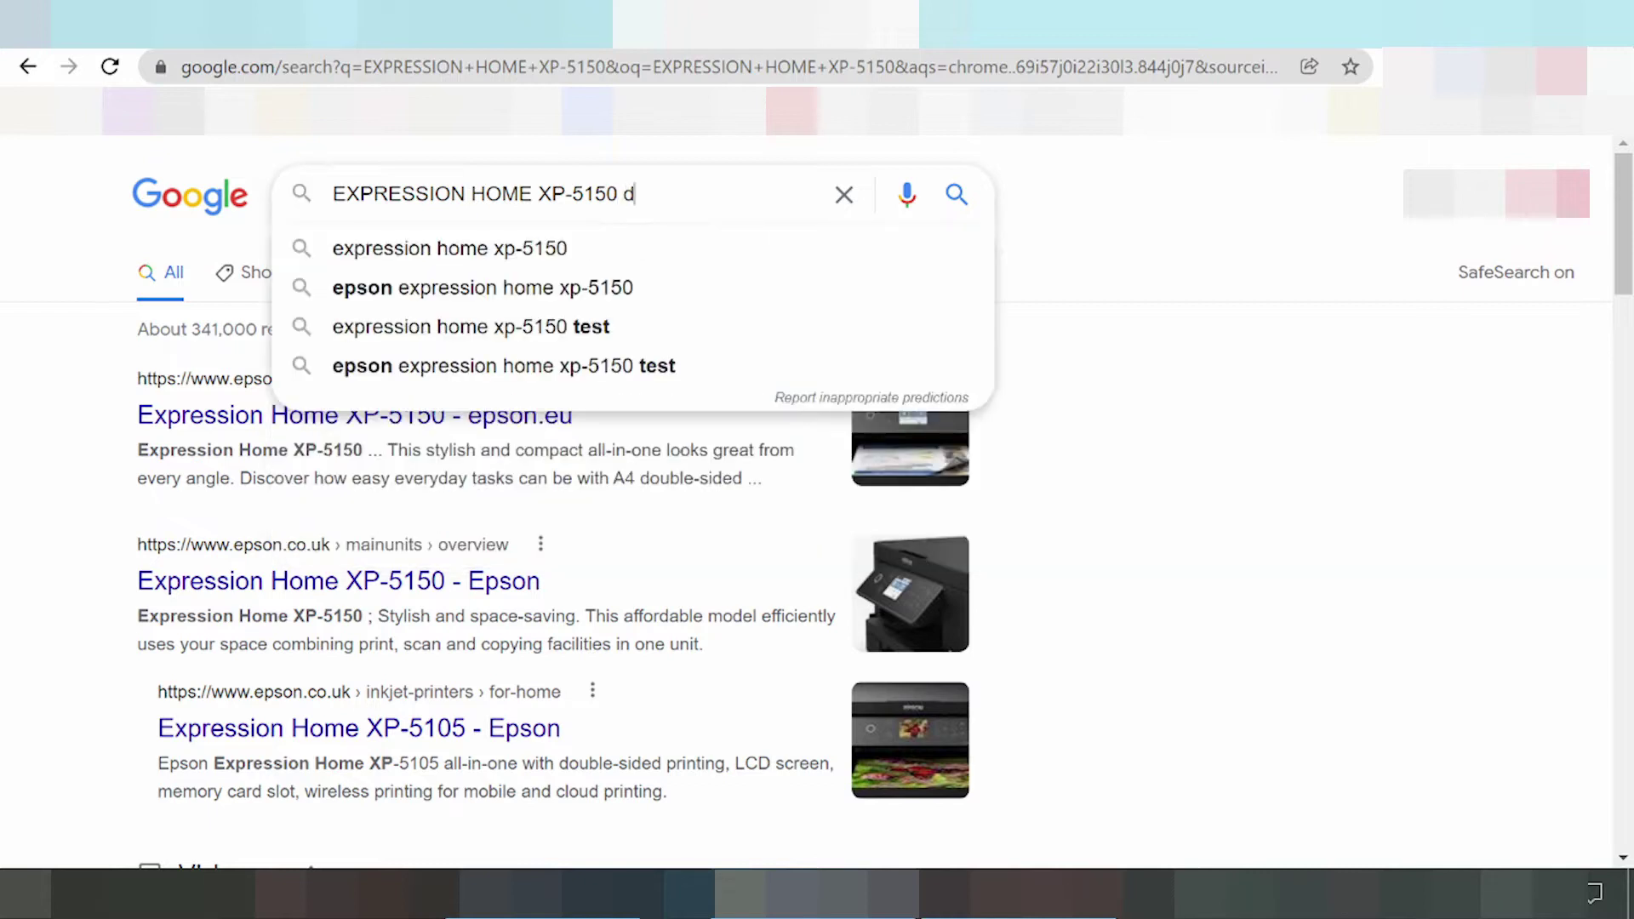
{"action": "type", "text": "river download"}
{"action": "key", "text": "Return"}
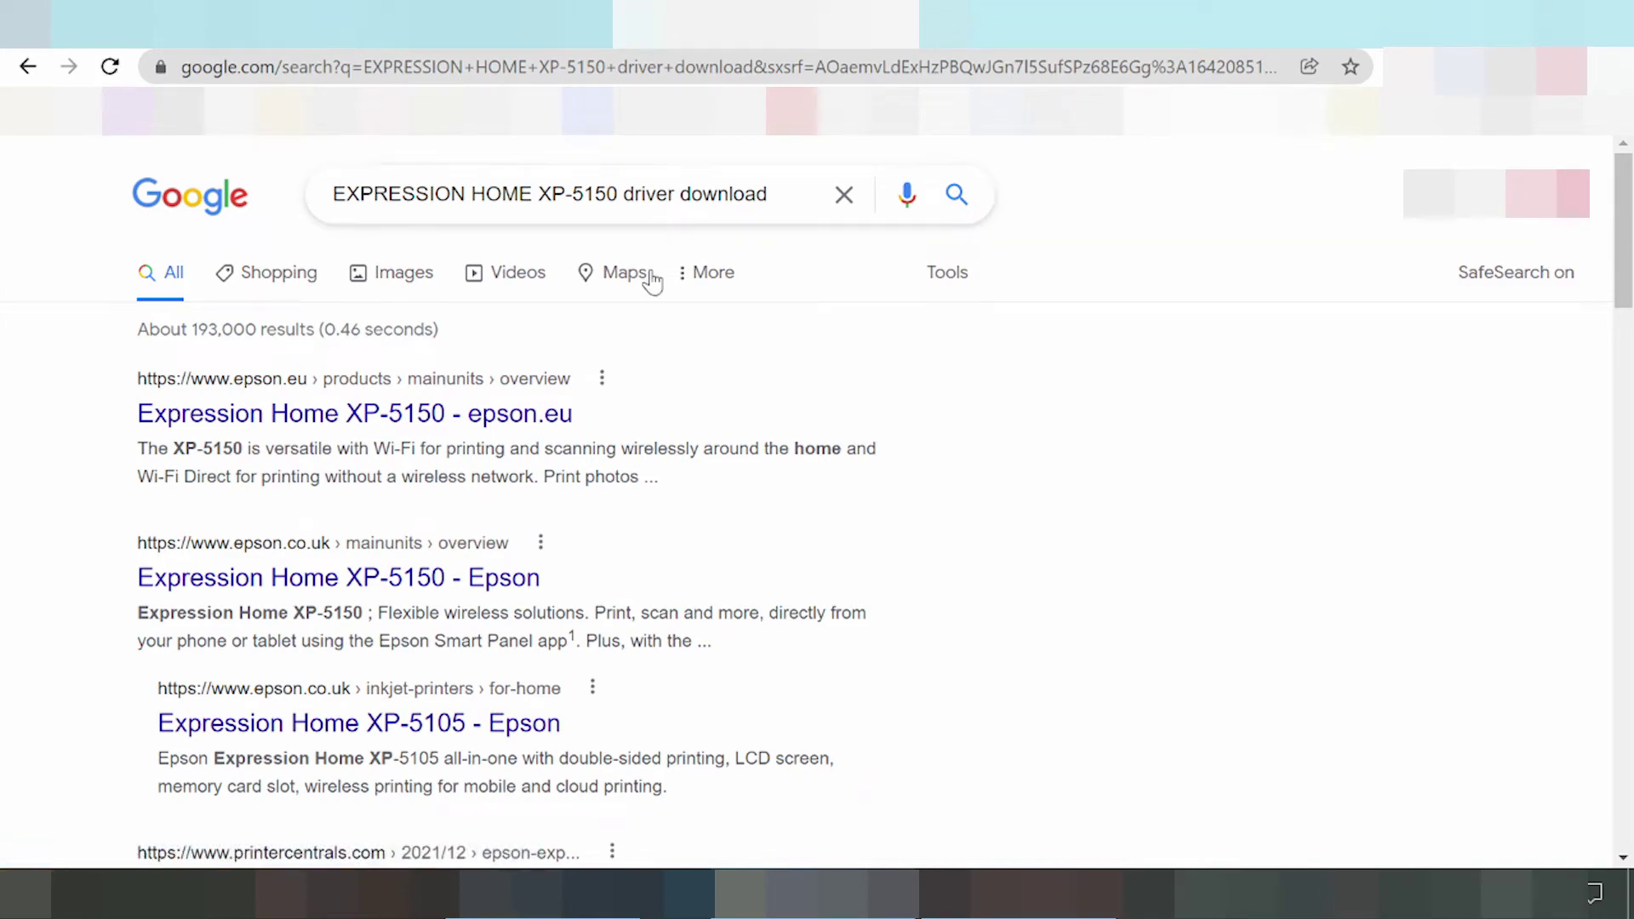
- Browse the results and open the epson.co.uk 'Expression Home XP-5150 - Epson' page
{"action": "scroll", "coordinate": [651, 307], "scroll_direction": "down", "scroll_amount": 4}
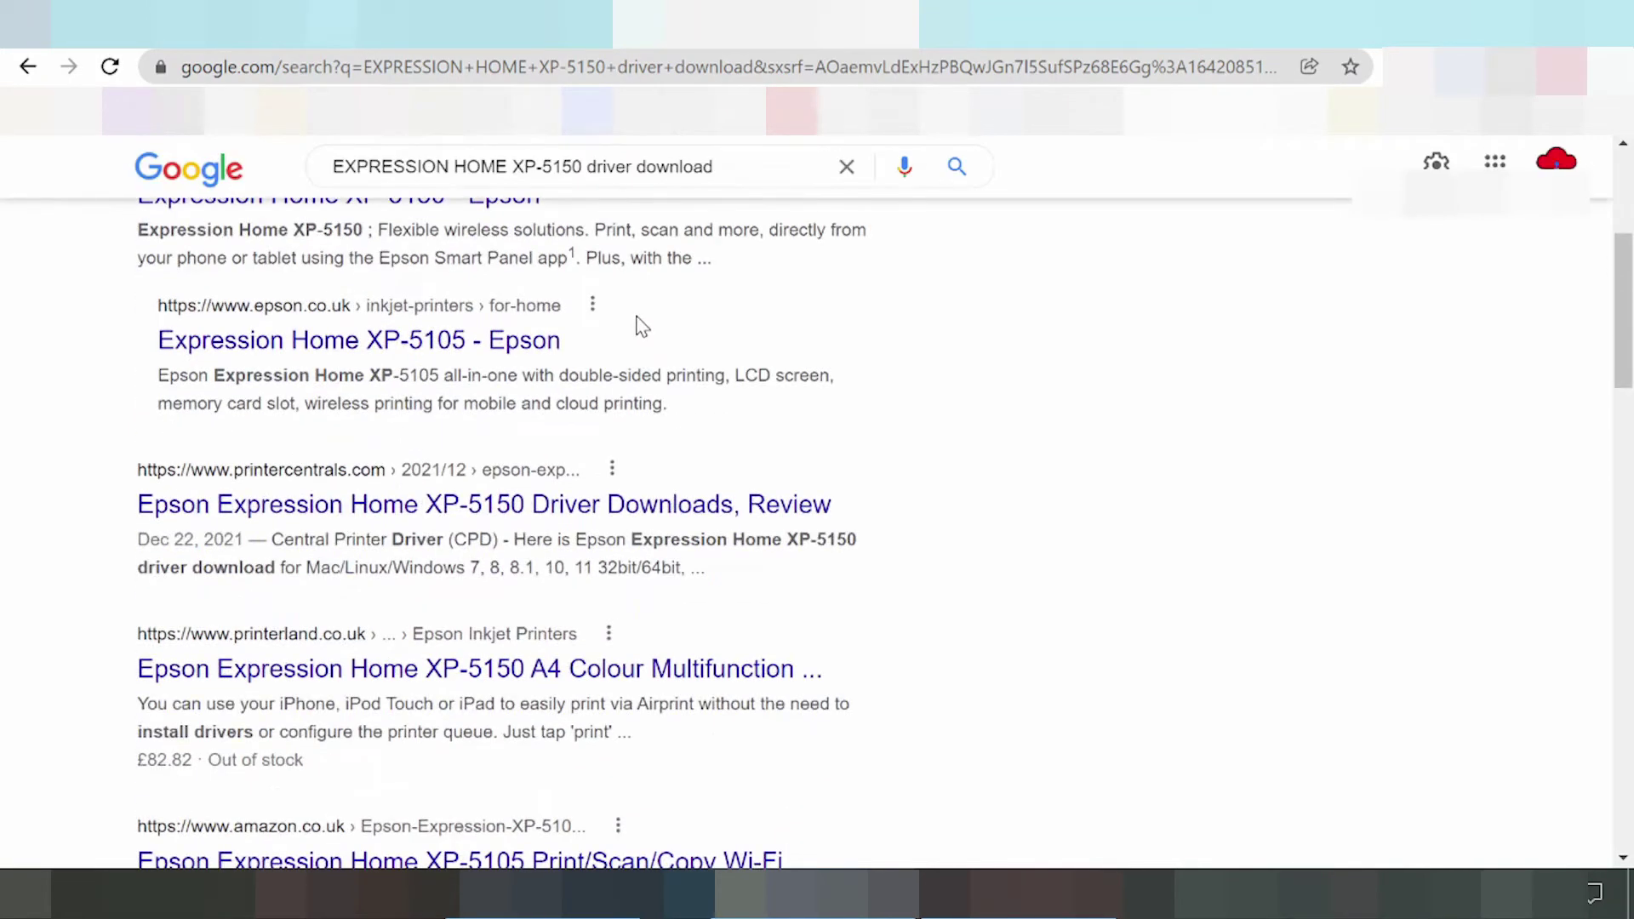
{"action": "scroll", "coordinate": [643, 326], "scroll_direction": "down", "scroll_amount": 3}
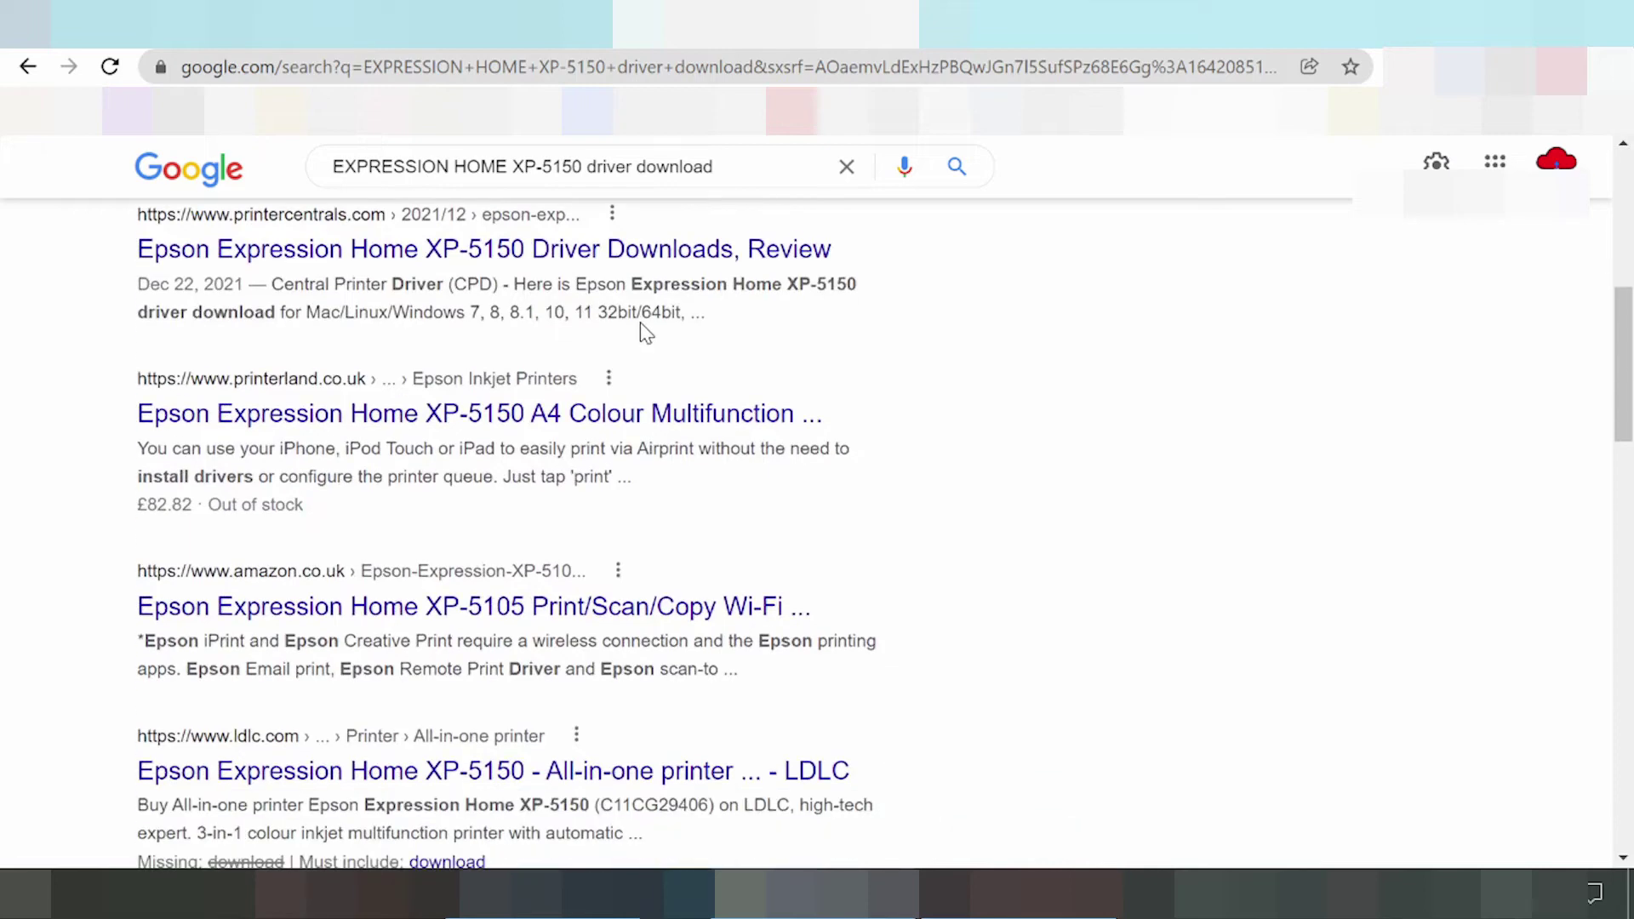
{"action": "scroll", "coordinate": [644, 332], "scroll_direction": "down", "scroll_amount": 3}
{"action": "scroll", "coordinate": [647, 344], "scroll_direction": "down", "scroll_amount": 7}
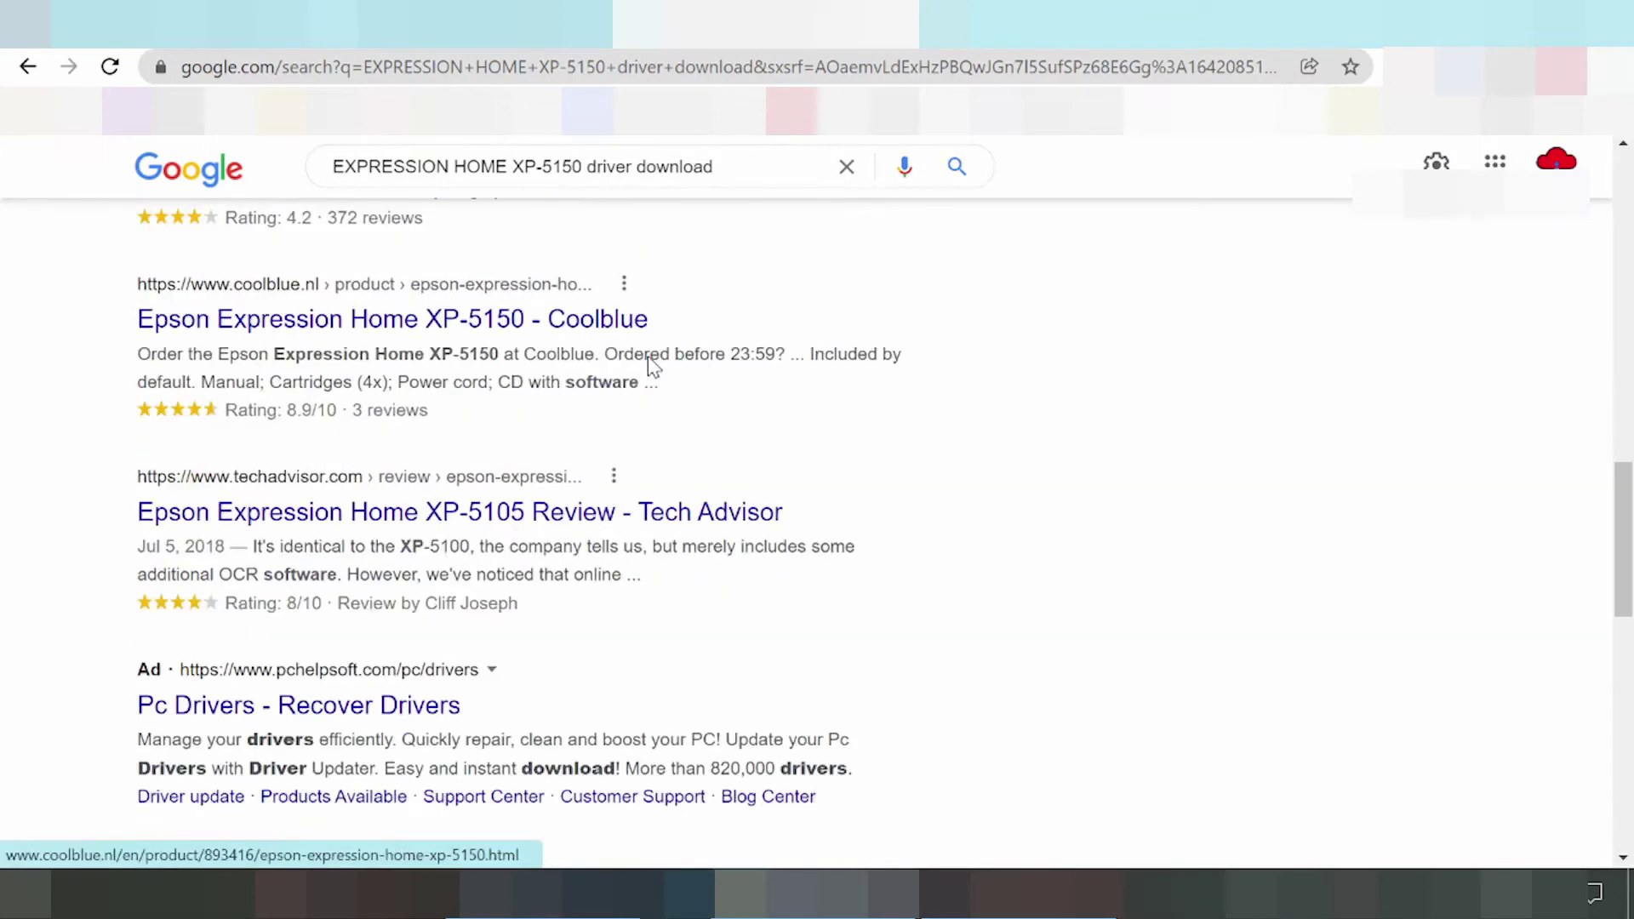
{"action": "scroll", "coordinate": [650, 354], "scroll_direction": "down", "scroll_amount": 4}
{"action": "scroll", "coordinate": [646, 356], "scroll_direction": "down", "scroll_amount": 5}
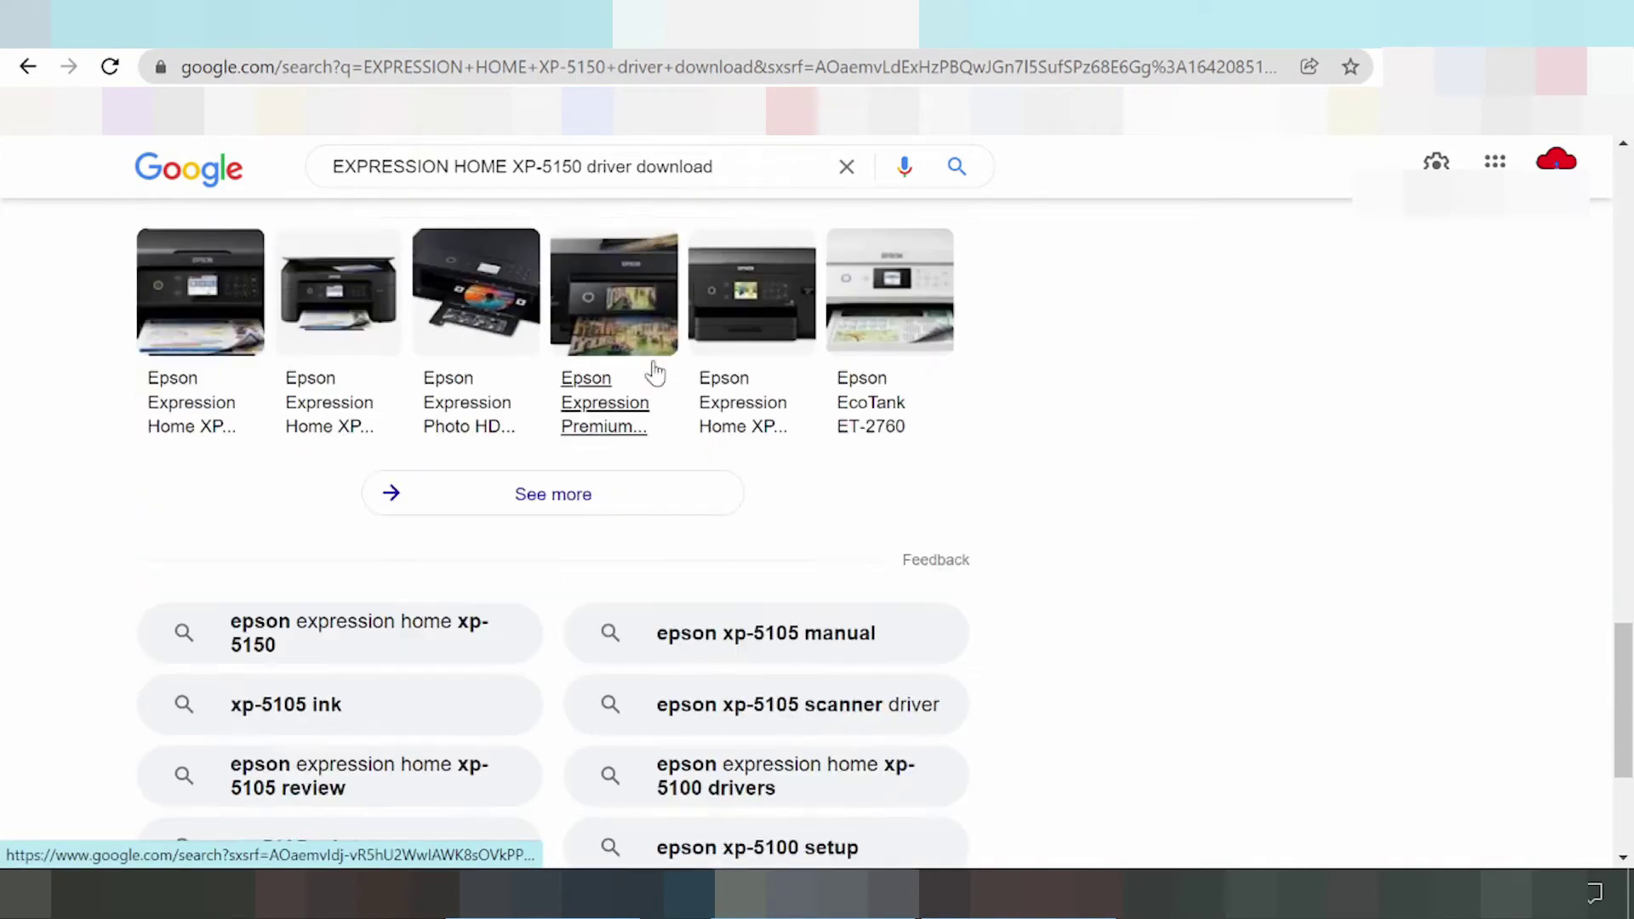
{"action": "scroll", "coordinate": [673, 349], "scroll_direction": "up", "scroll_amount": 4}
{"action": "scroll", "coordinate": [672, 349], "scroll_direction": "up", "scroll_amount": 15}
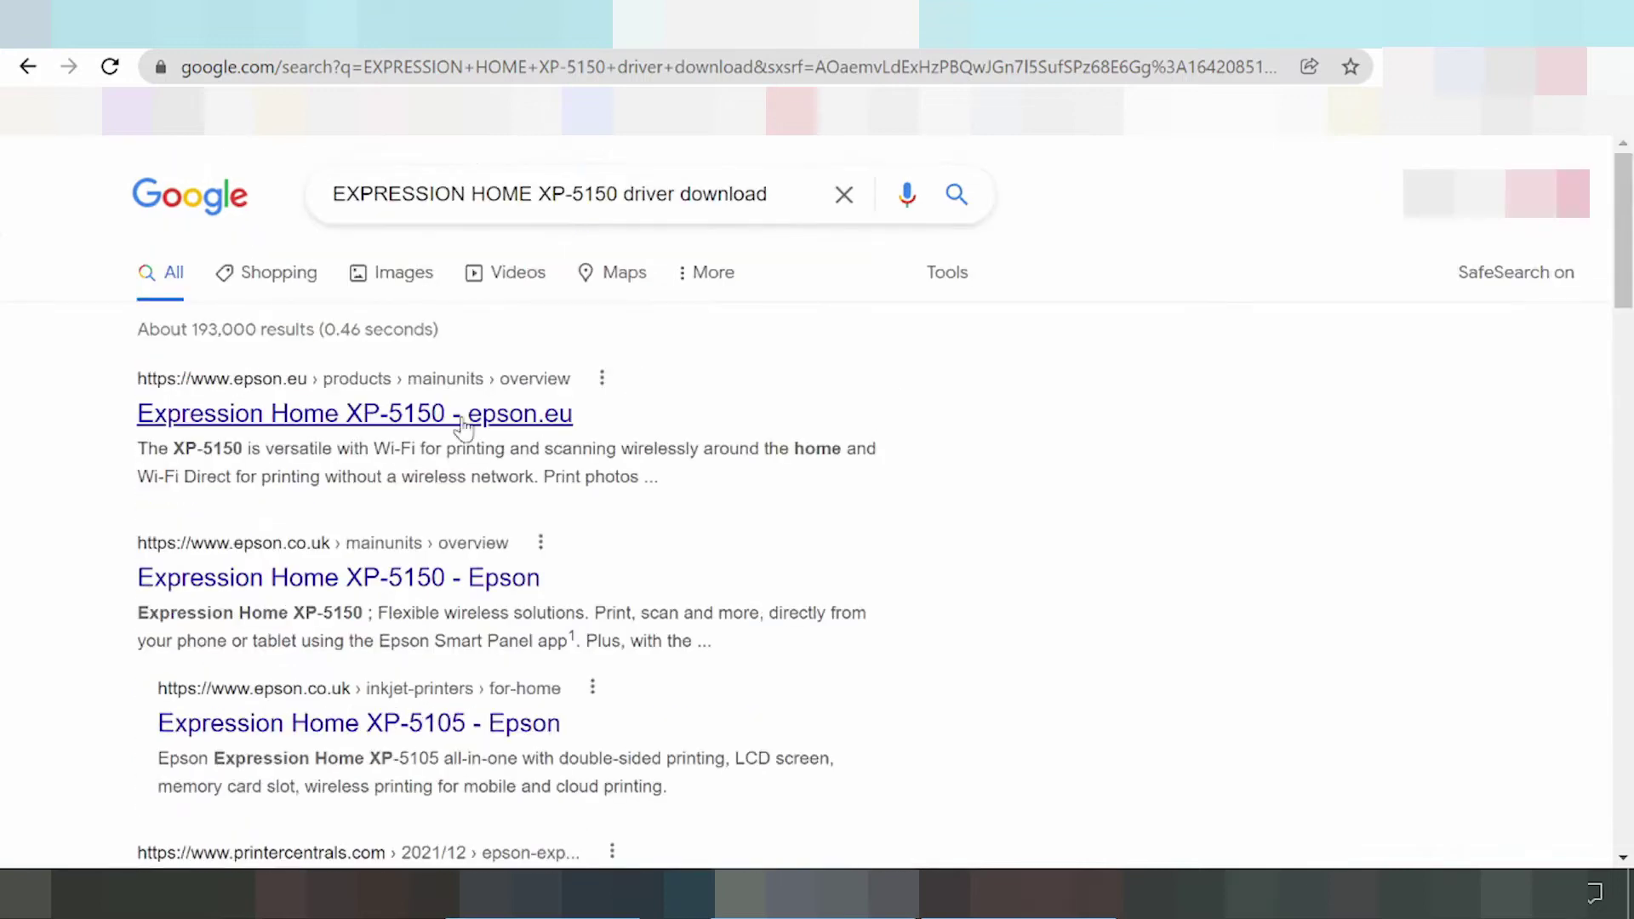
{"action": "scroll", "coordinate": [409, 434], "scroll_direction": "down", "scroll_amount": 3}
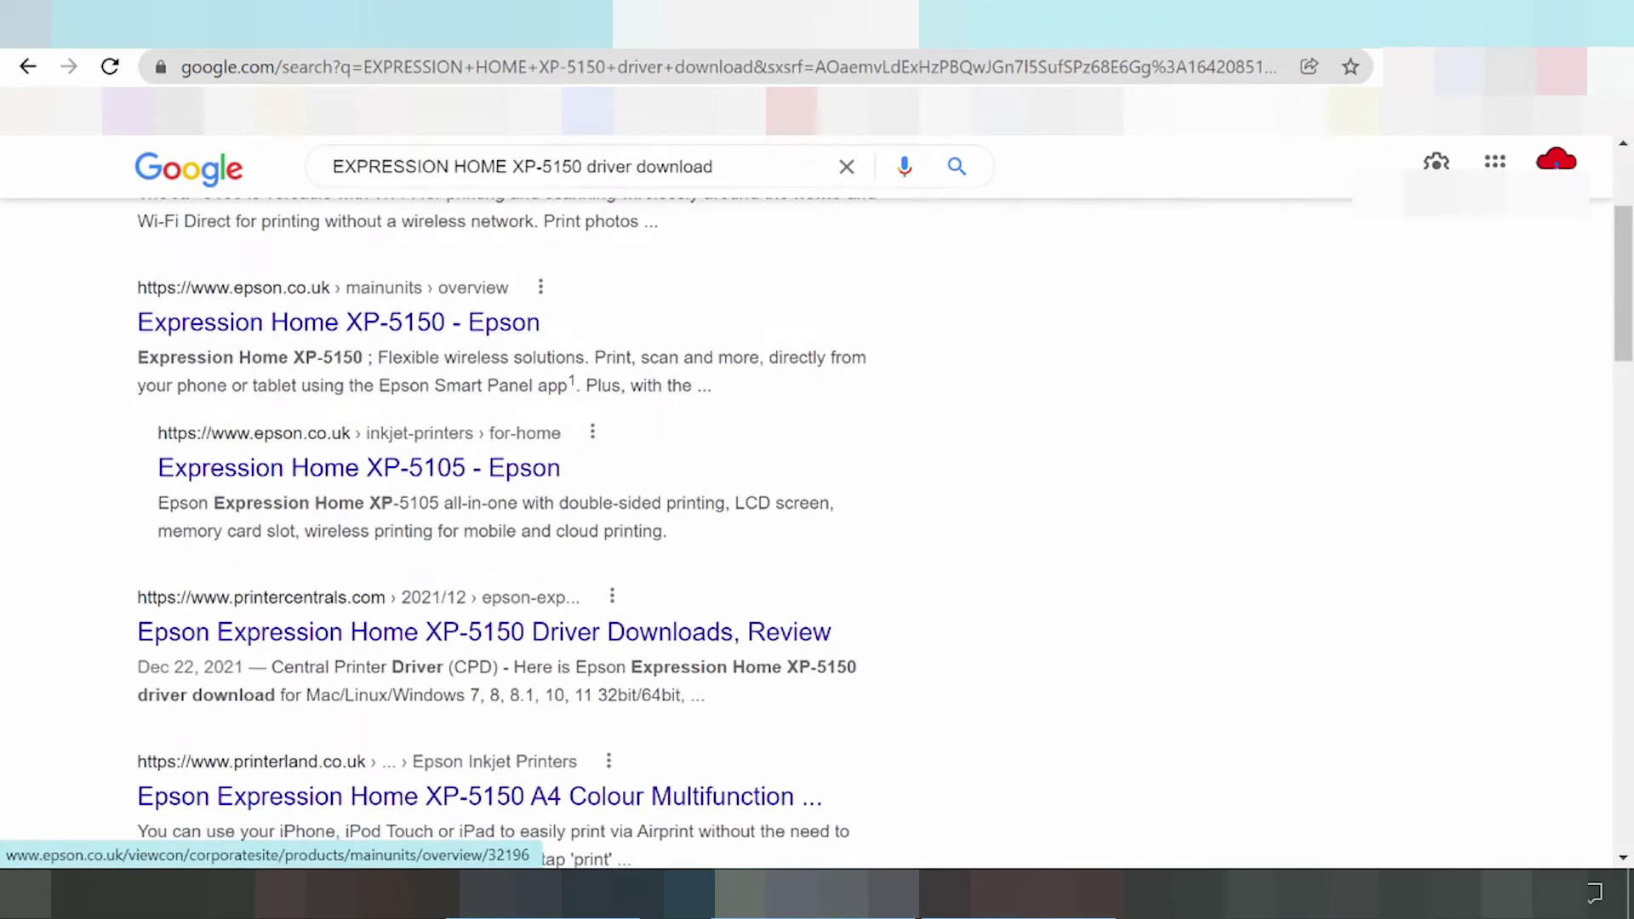
{"action": "scroll", "coordinate": [599, 415], "scroll_direction": "up", "scroll_amount": 1}
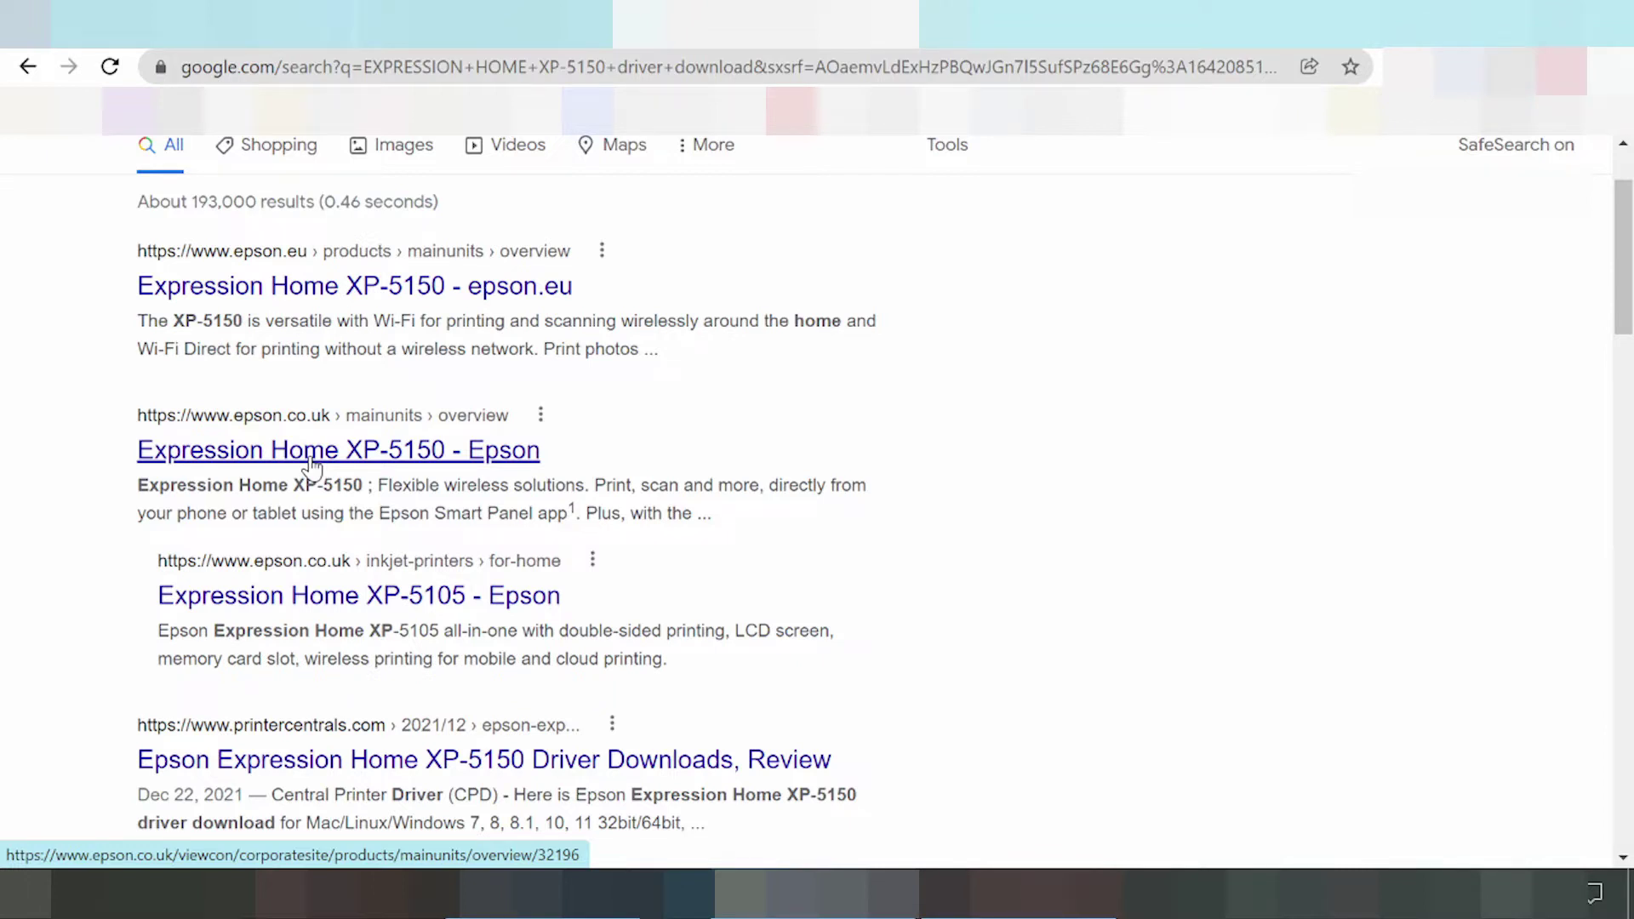
{"action": "scroll", "coordinate": [311, 464], "scroll_direction": "up", "scroll_amount": 2}
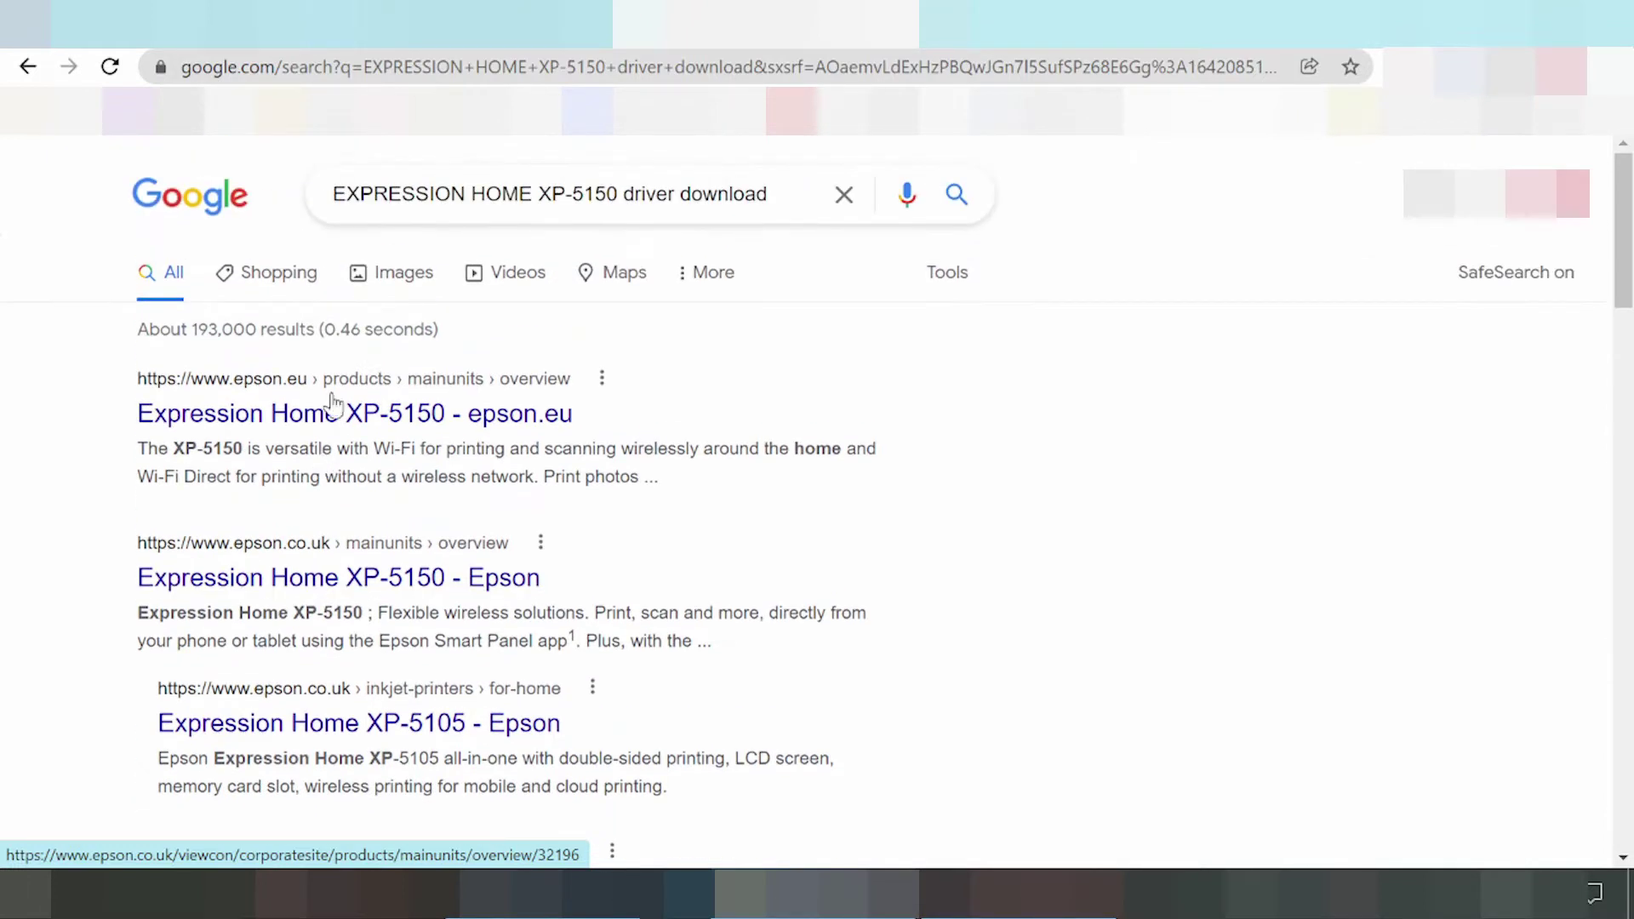
{"action": "left_click", "coordinate": [364, 580]}
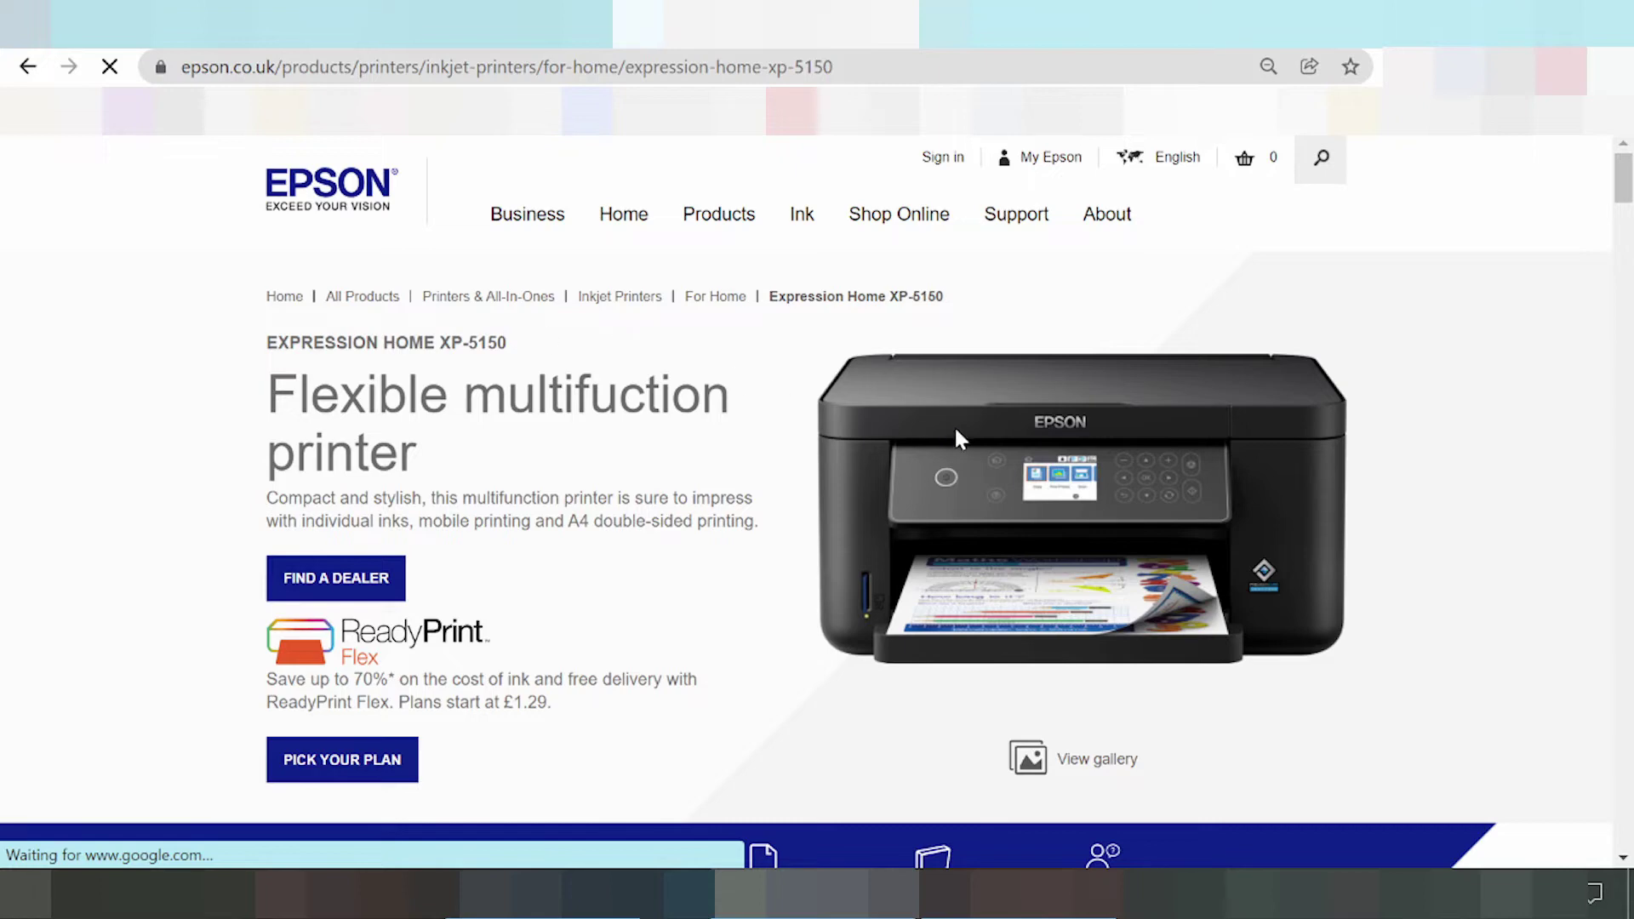
- Scroll down the XP-5150 product page past specs and ink to the Need Support? section
{"action": "scroll", "coordinate": [978, 485], "scroll_direction": "down", "scroll_amount": 2}
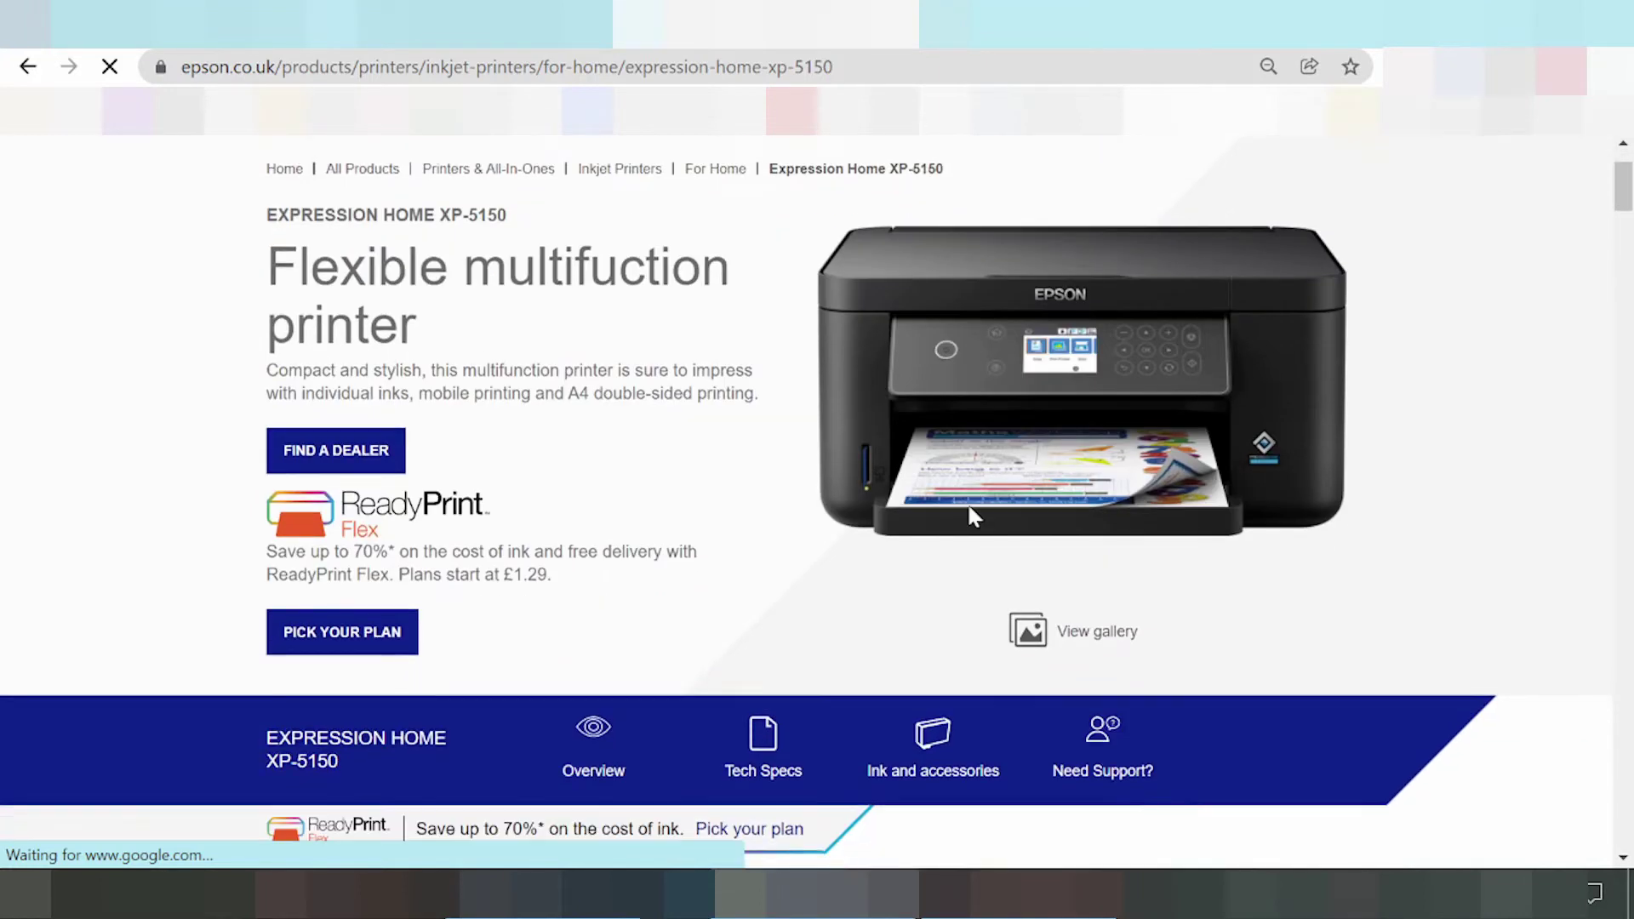
{"action": "scroll", "coordinate": [968, 508], "scroll_direction": "down", "scroll_amount": 10}
{"action": "scroll", "coordinate": [948, 503], "scroll_direction": "down", "scroll_amount": 15}
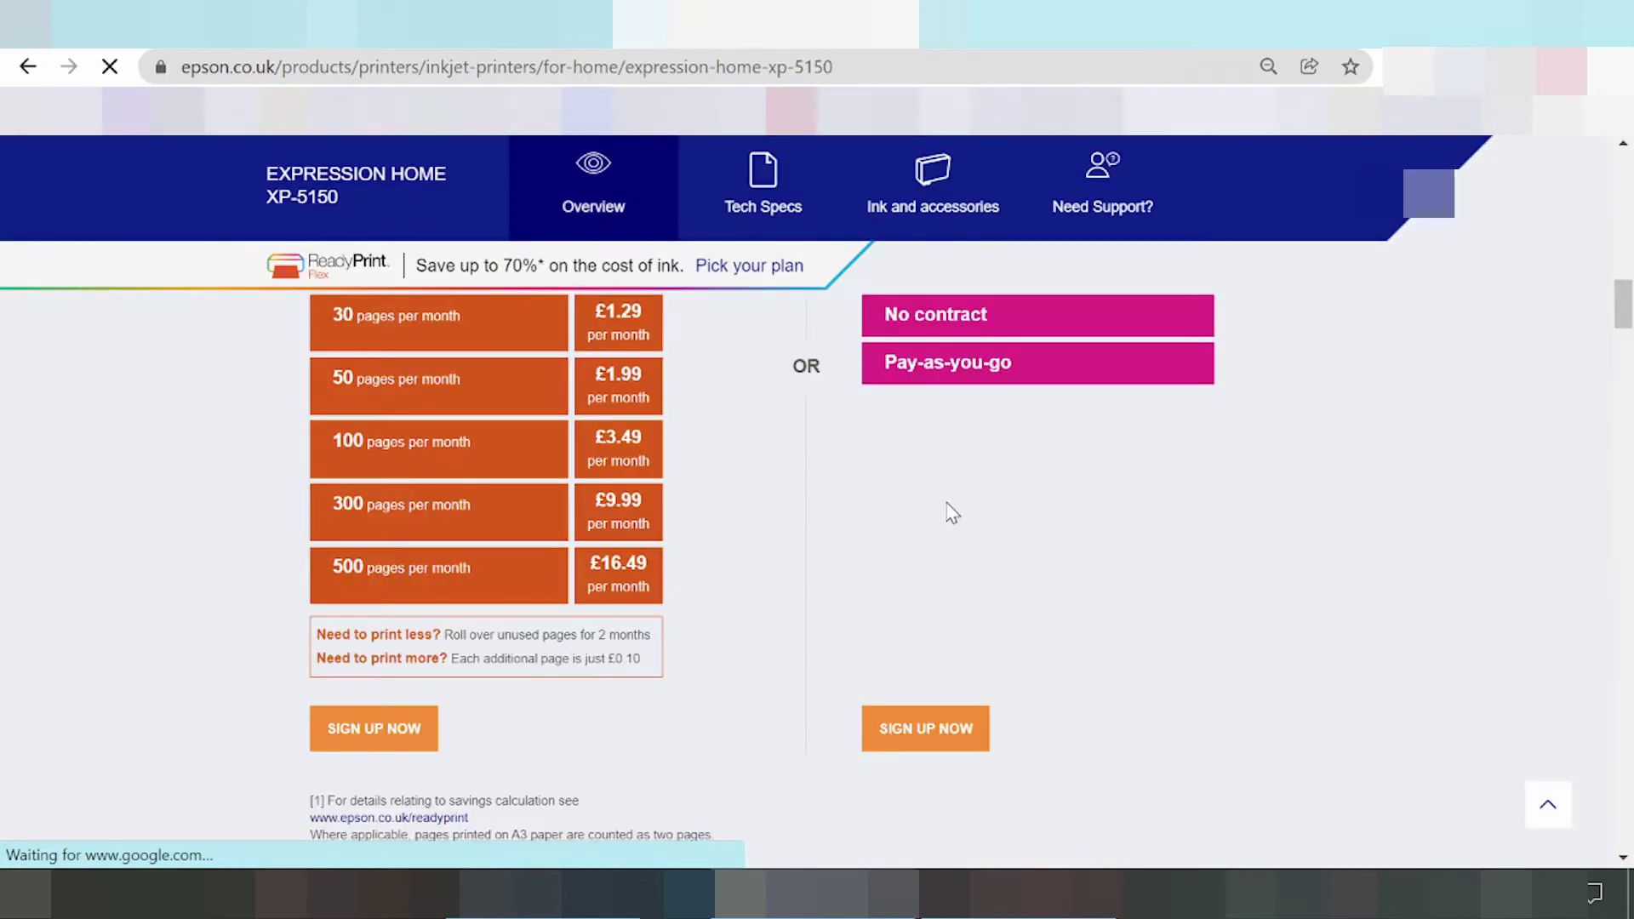
{"action": "scroll", "coordinate": [945, 502], "scroll_direction": "down", "scroll_amount": 6}
{"action": "scroll", "coordinate": [932, 506], "scroll_direction": "down", "scroll_amount": 6}
{"action": "scroll", "coordinate": [923, 514], "scroll_direction": "down", "scroll_amount": 5}
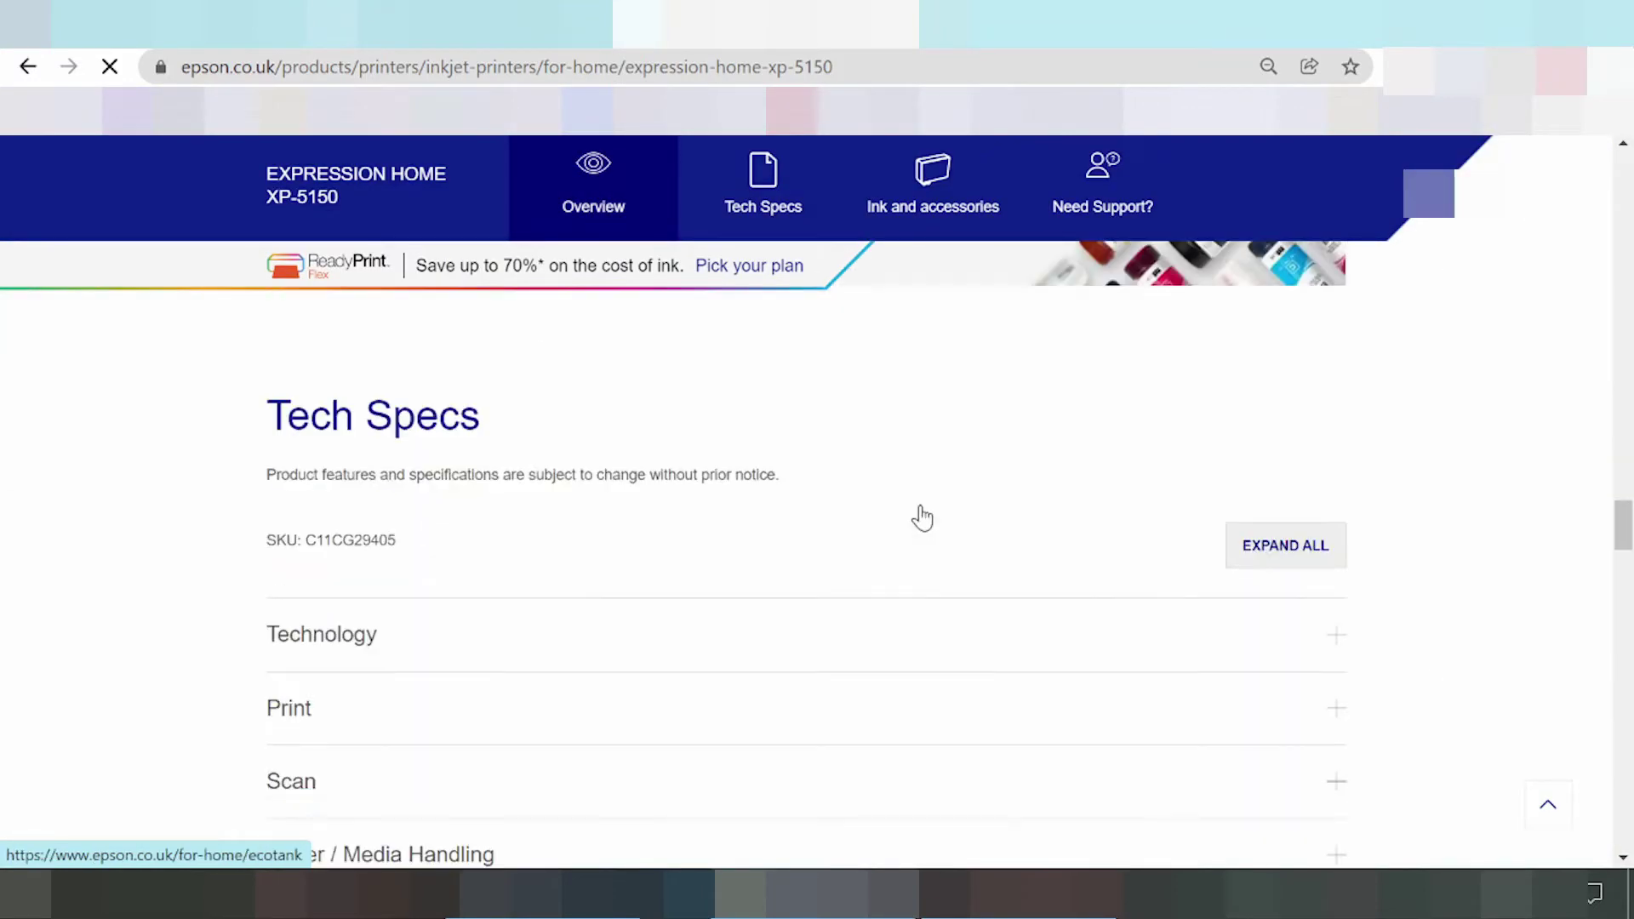
{"action": "scroll", "coordinate": [922, 517], "scroll_direction": "down", "scroll_amount": 10}
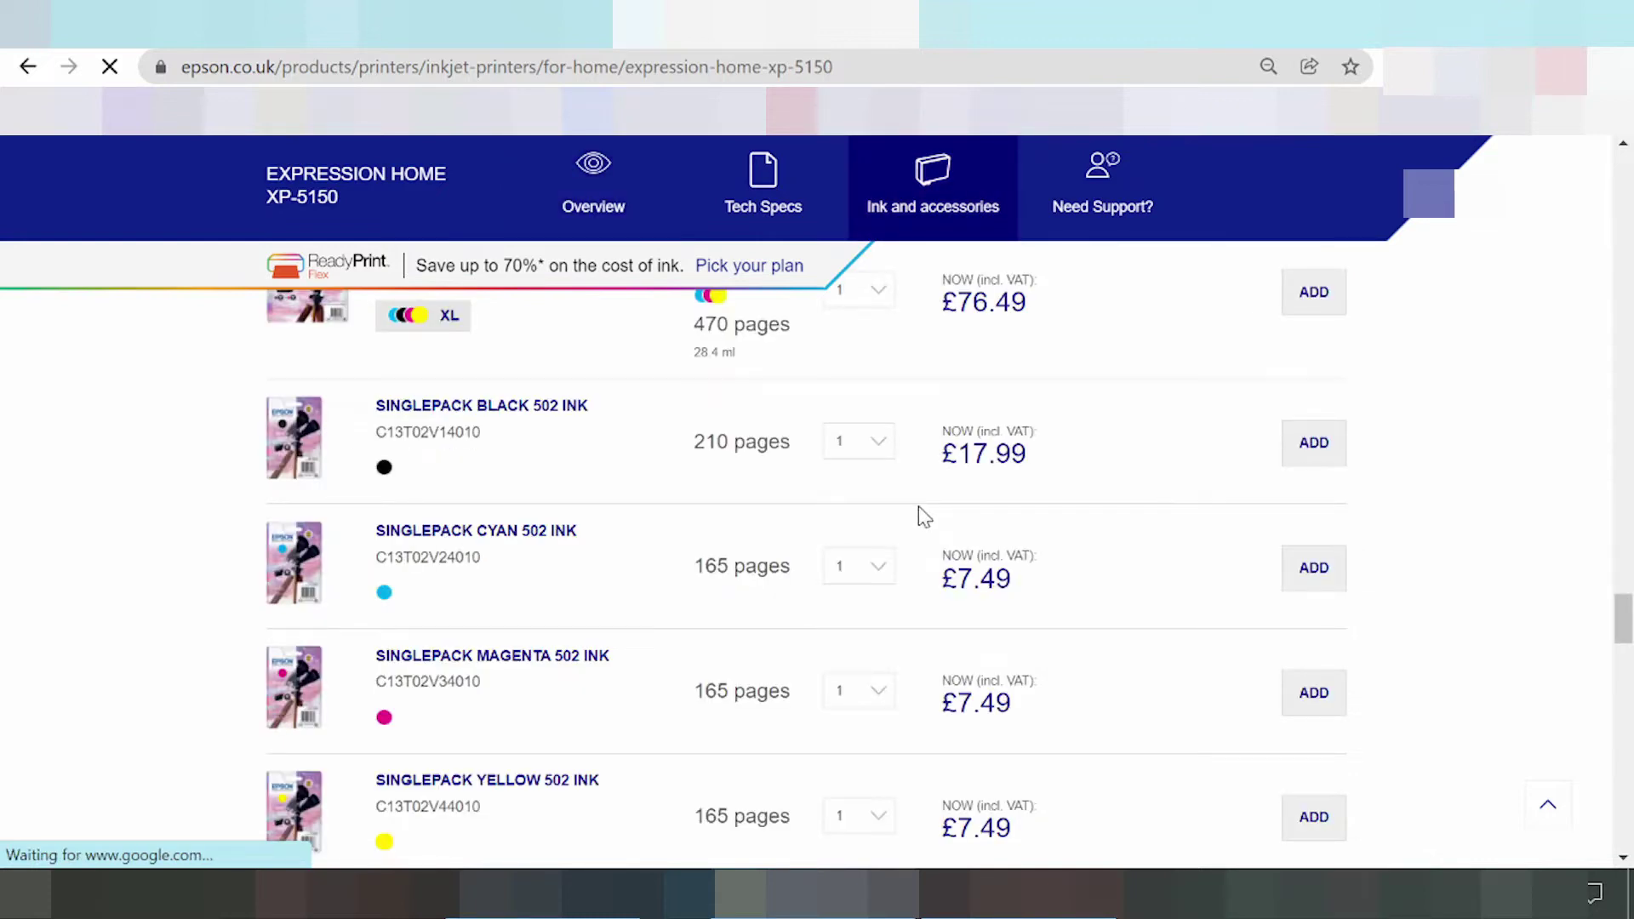
{"action": "scroll", "coordinate": [923, 517], "scroll_direction": "down", "scroll_amount": 10}
{"action": "scroll", "coordinate": [924, 521], "scroll_direction": "down", "scroll_amount": 8}
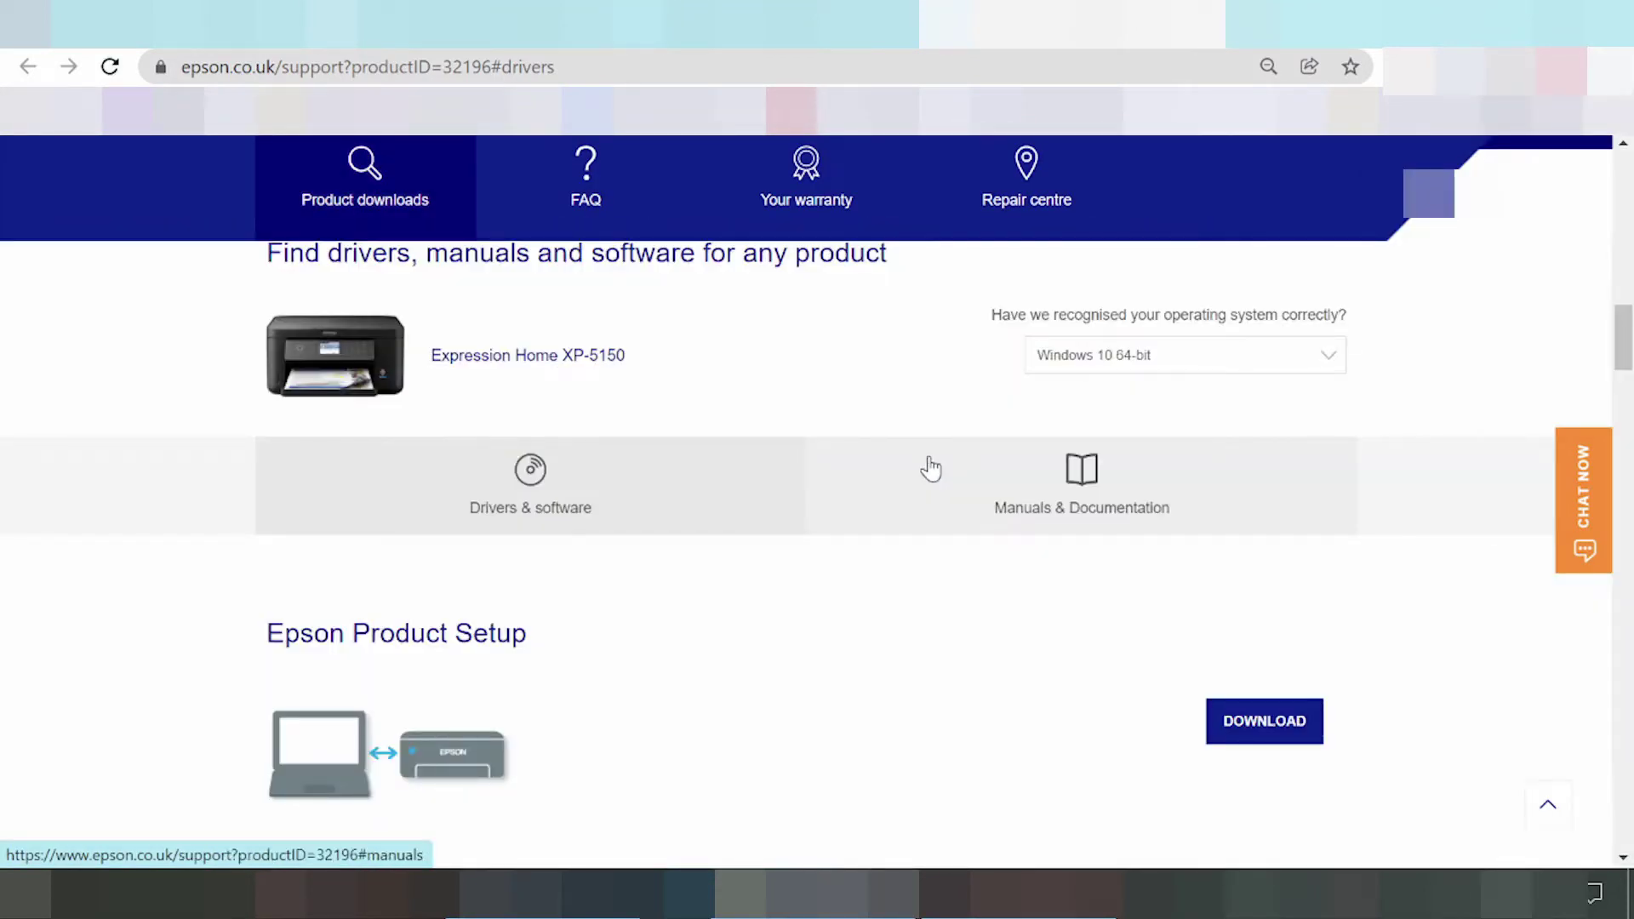
- Scroll back up to the XP-5150 product and operating-system selector on the support page
{"action": "scroll", "coordinate": [1008, 469], "scroll_direction": "up", "scroll_amount": 1}
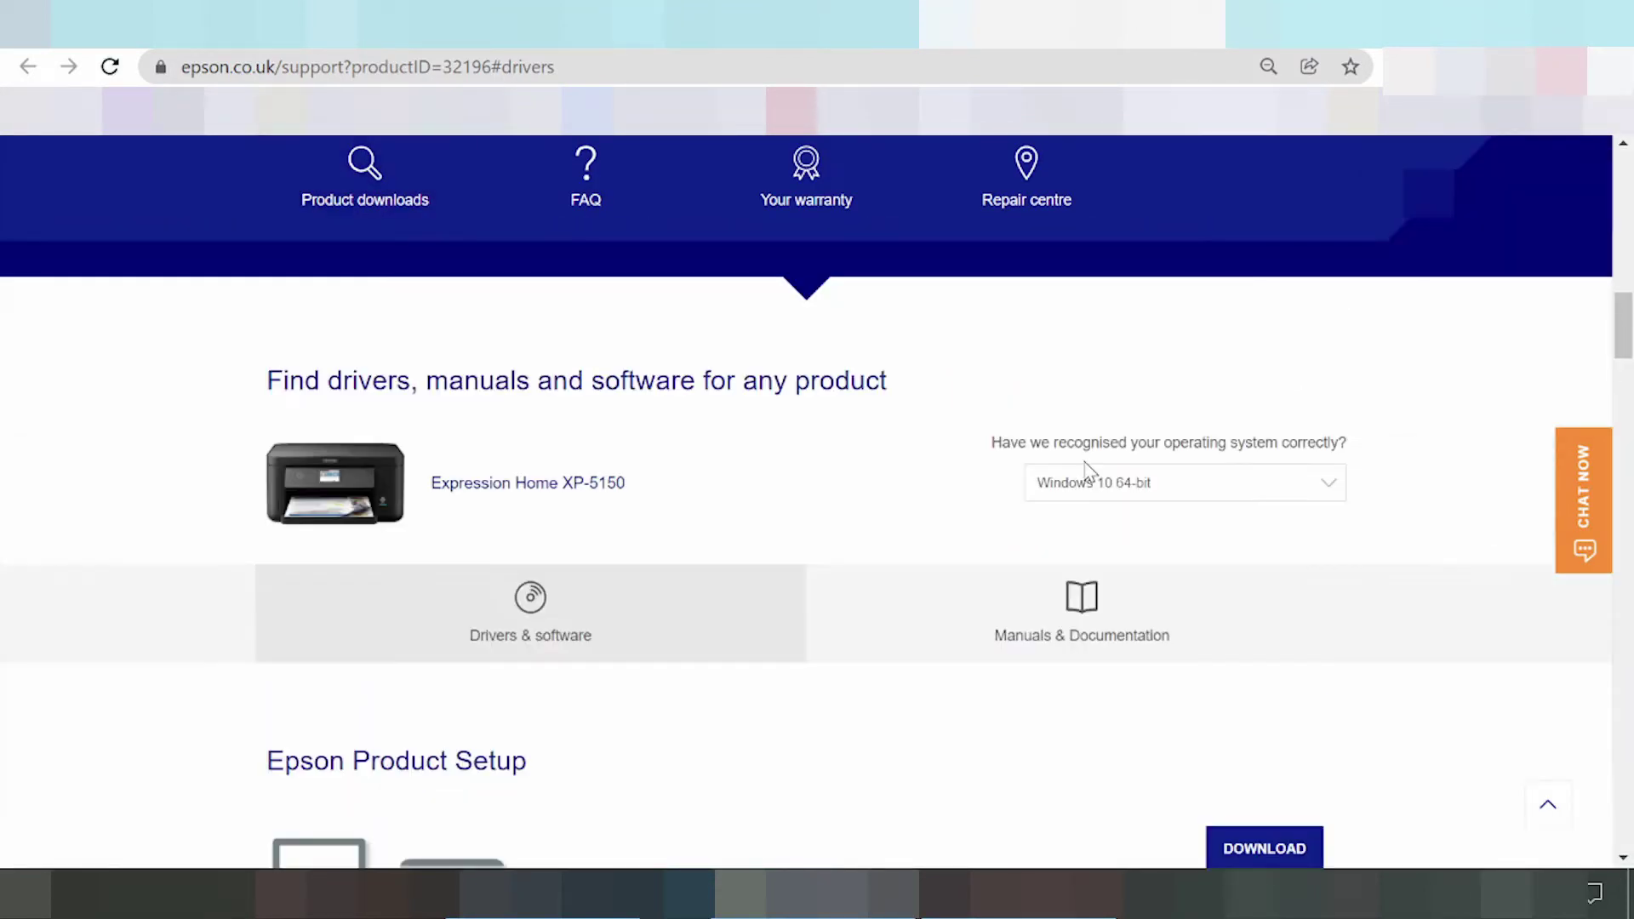
- Open the 'Have we recognised your operating system correctly?' list and scroll to find Windows 11
{"action": "left_click", "coordinate": [1118, 500]}
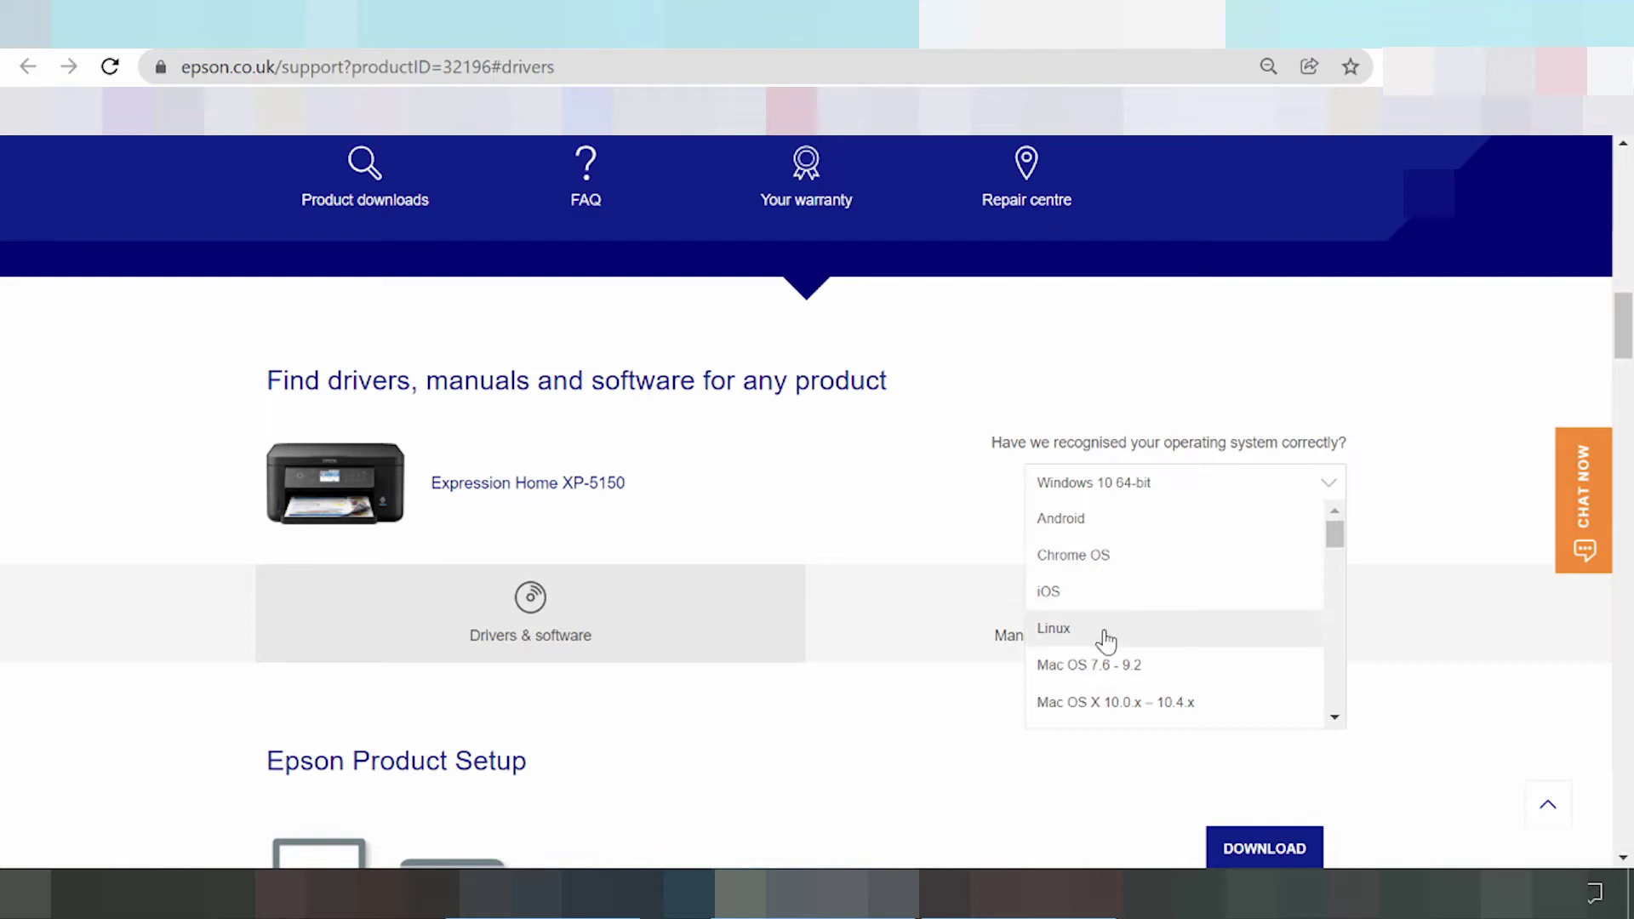
{"action": "scroll", "coordinate": [1103, 630], "scroll_direction": "down", "scroll_amount": 6}
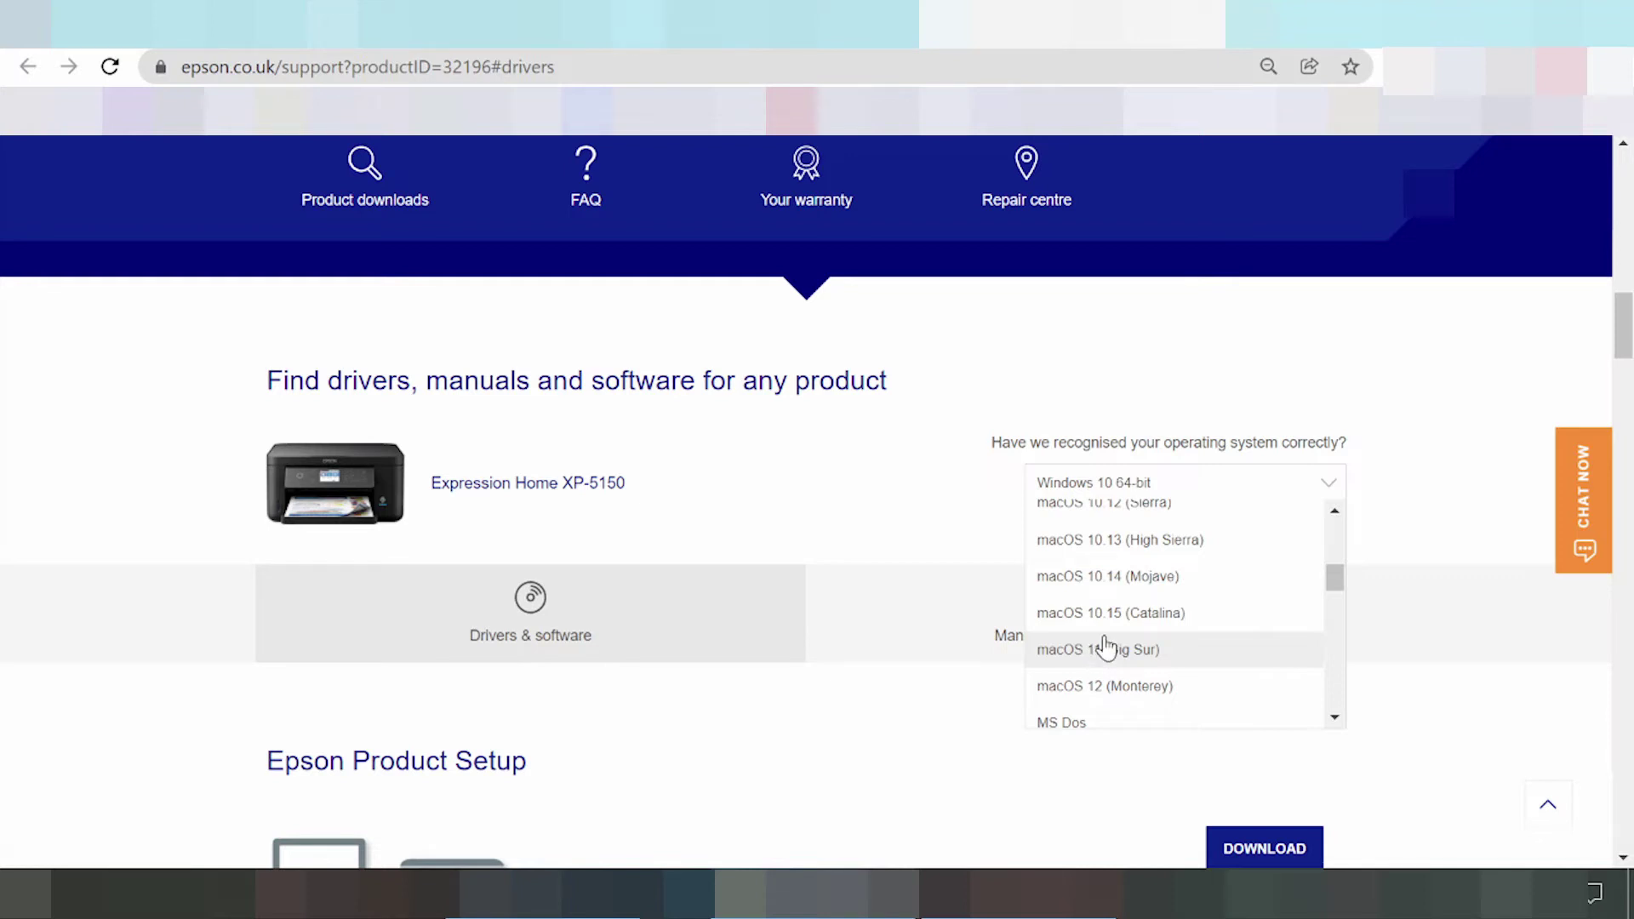
{"action": "scroll", "coordinate": [1111, 613], "scroll_direction": "down", "scroll_amount": 2}
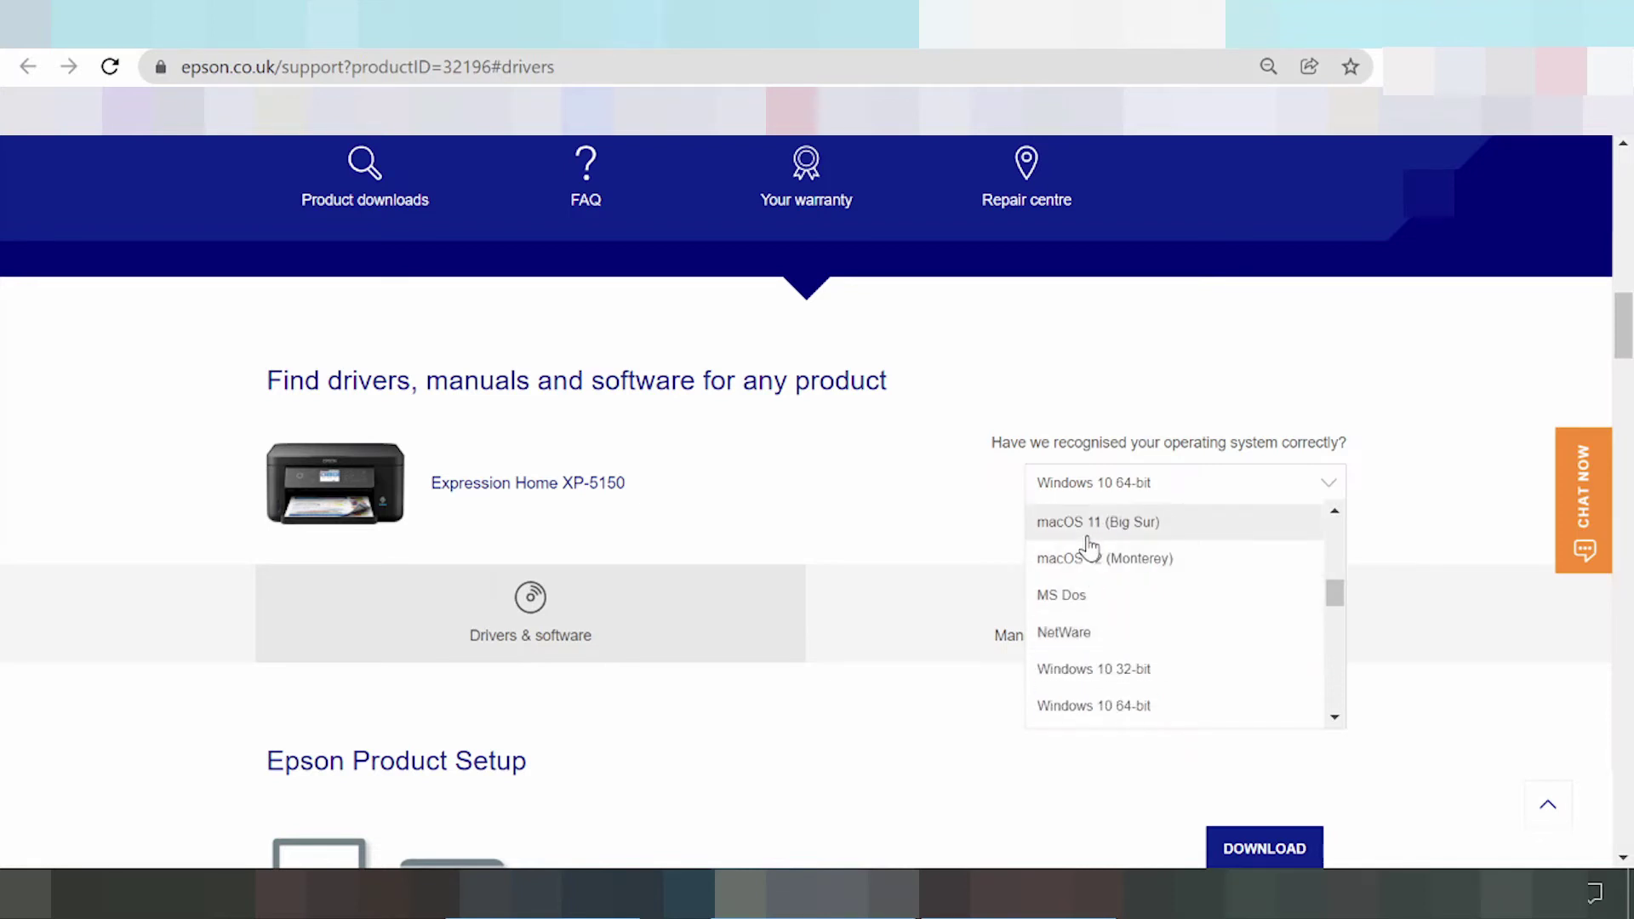
{"action": "scroll", "coordinate": [1098, 570], "scroll_direction": "down", "scroll_amount": 2}
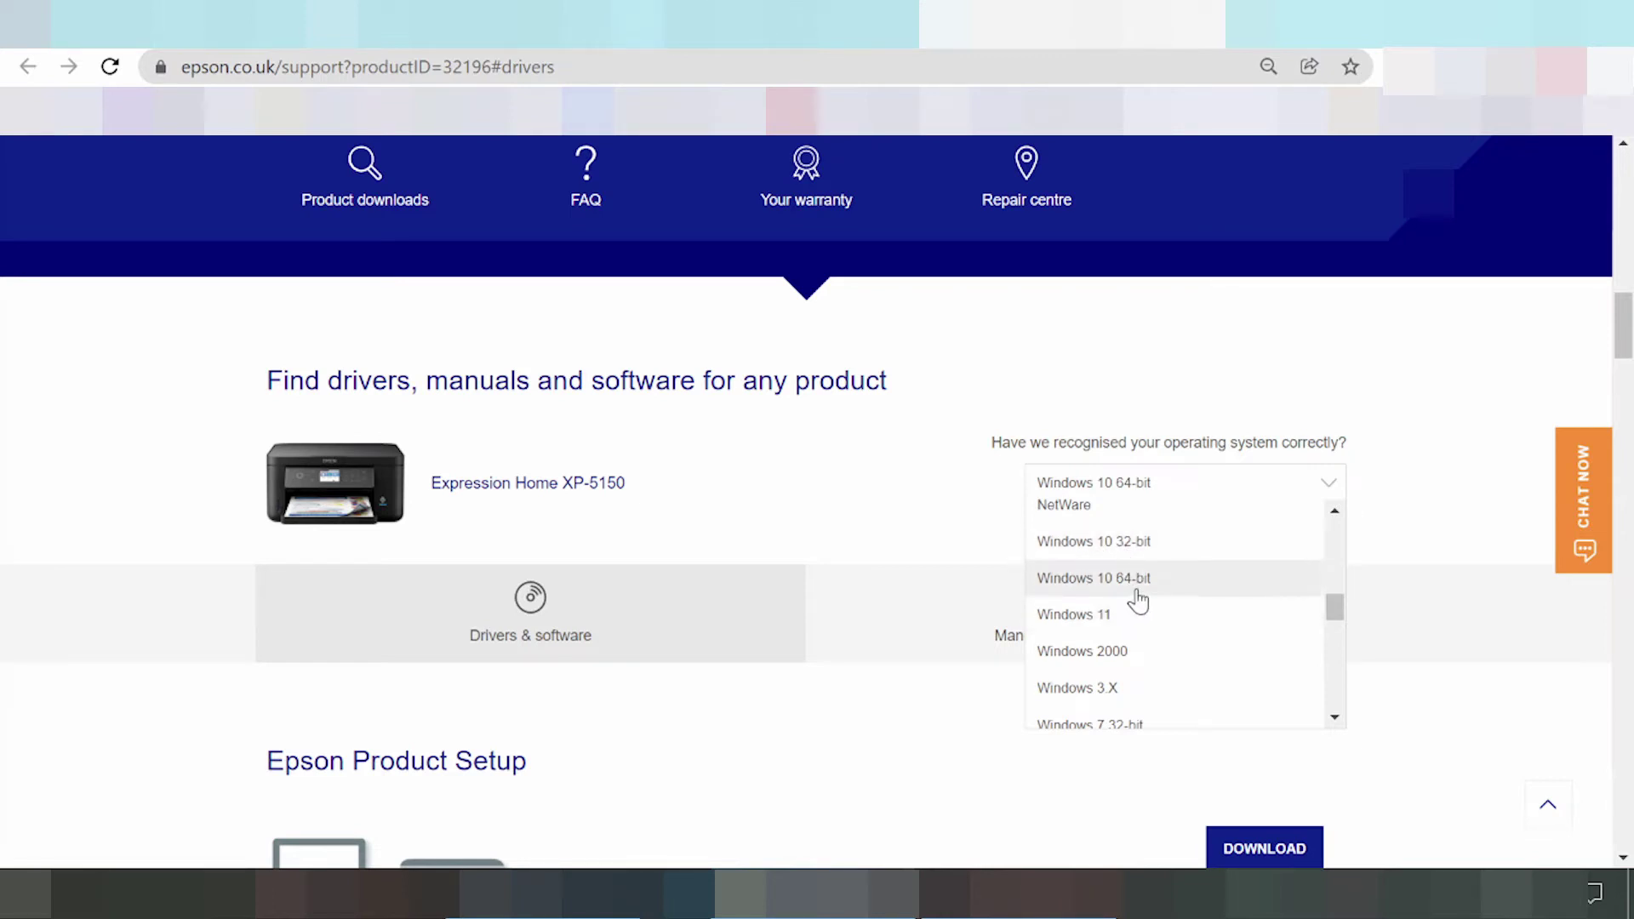
{"action": "scroll", "coordinate": [1127, 632], "scroll_direction": "down", "scroll_amount": 3}
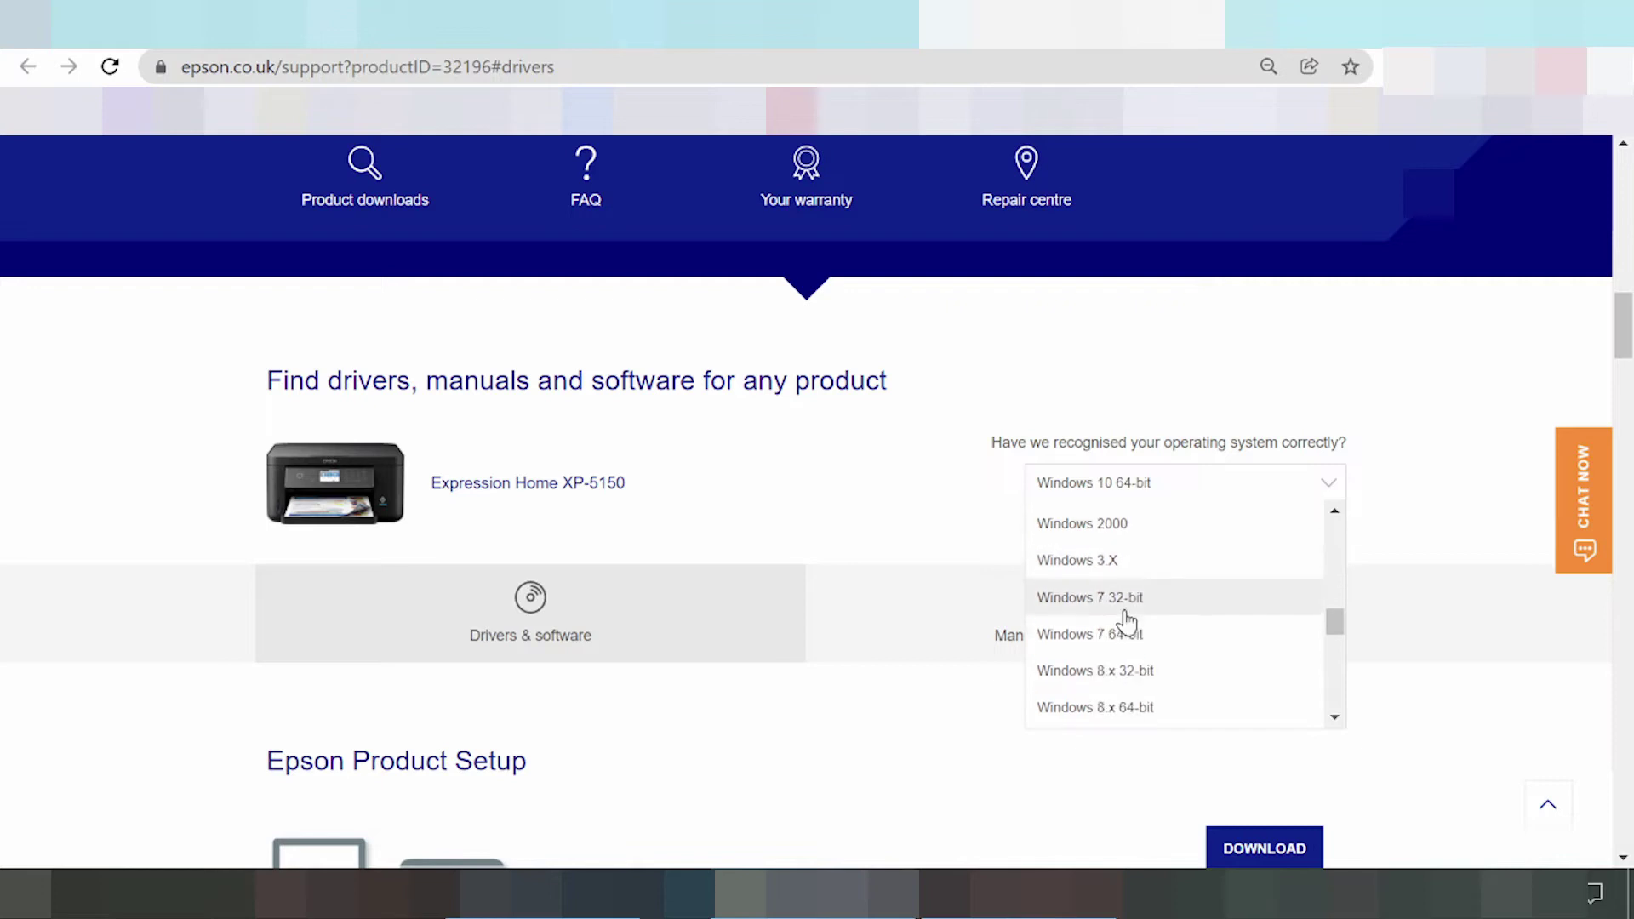
{"action": "scroll", "coordinate": [1126, 625], "scroll_direction": "down", "scroll_amount": 5}
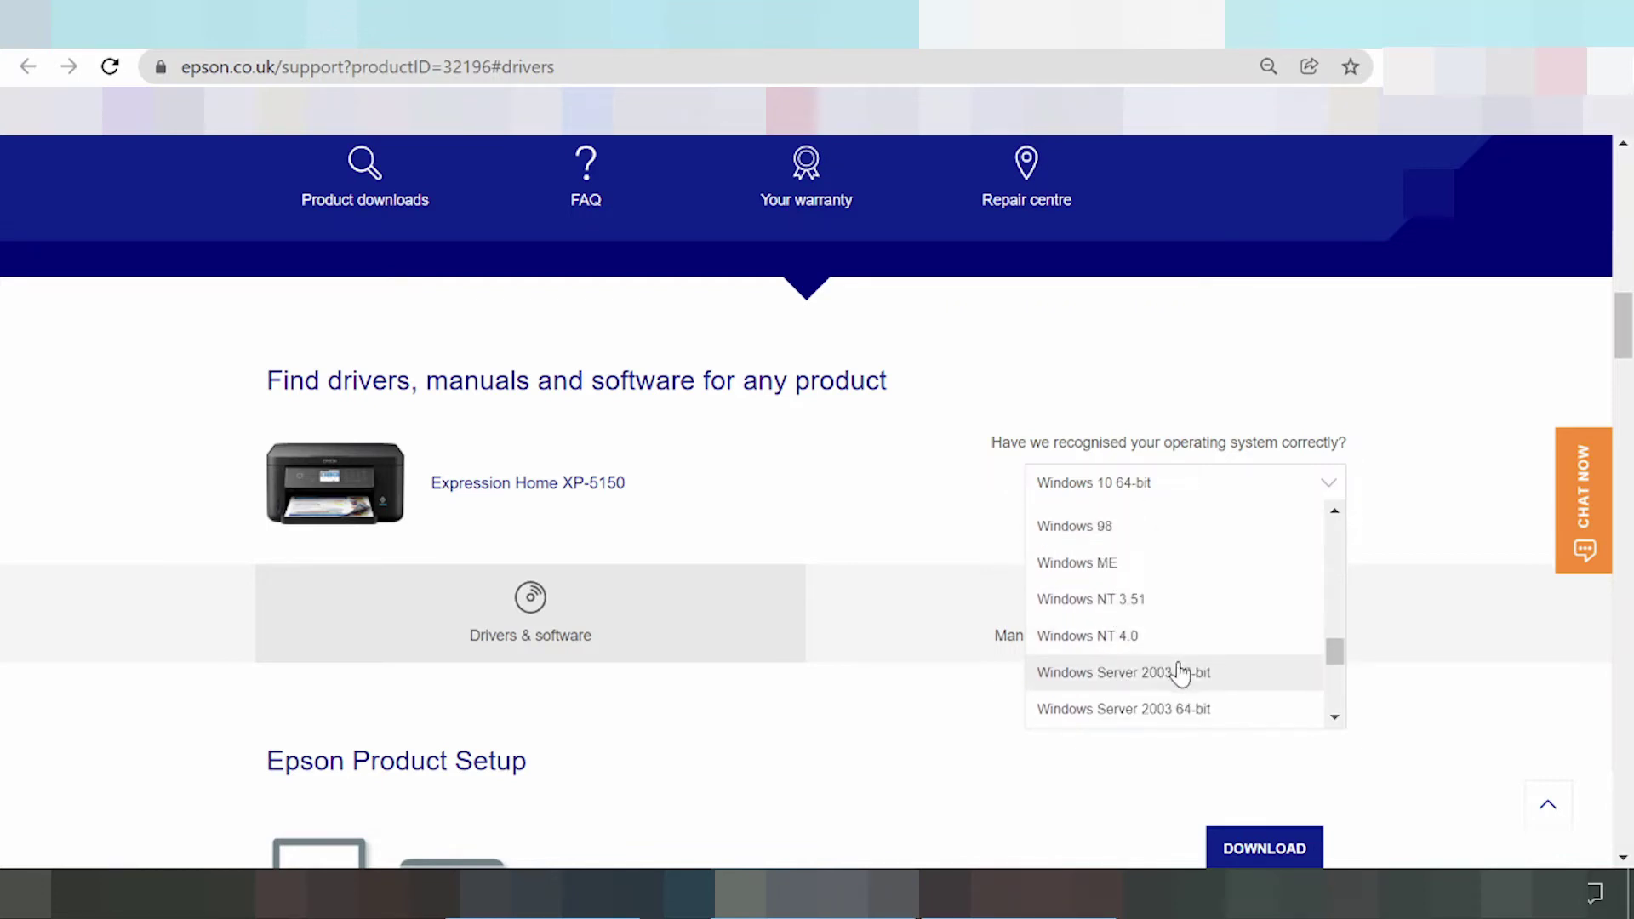
{"action": "scroll", "coordinate": [1178, 672], "scroll_direction": "down", "scroll_amount": 5}
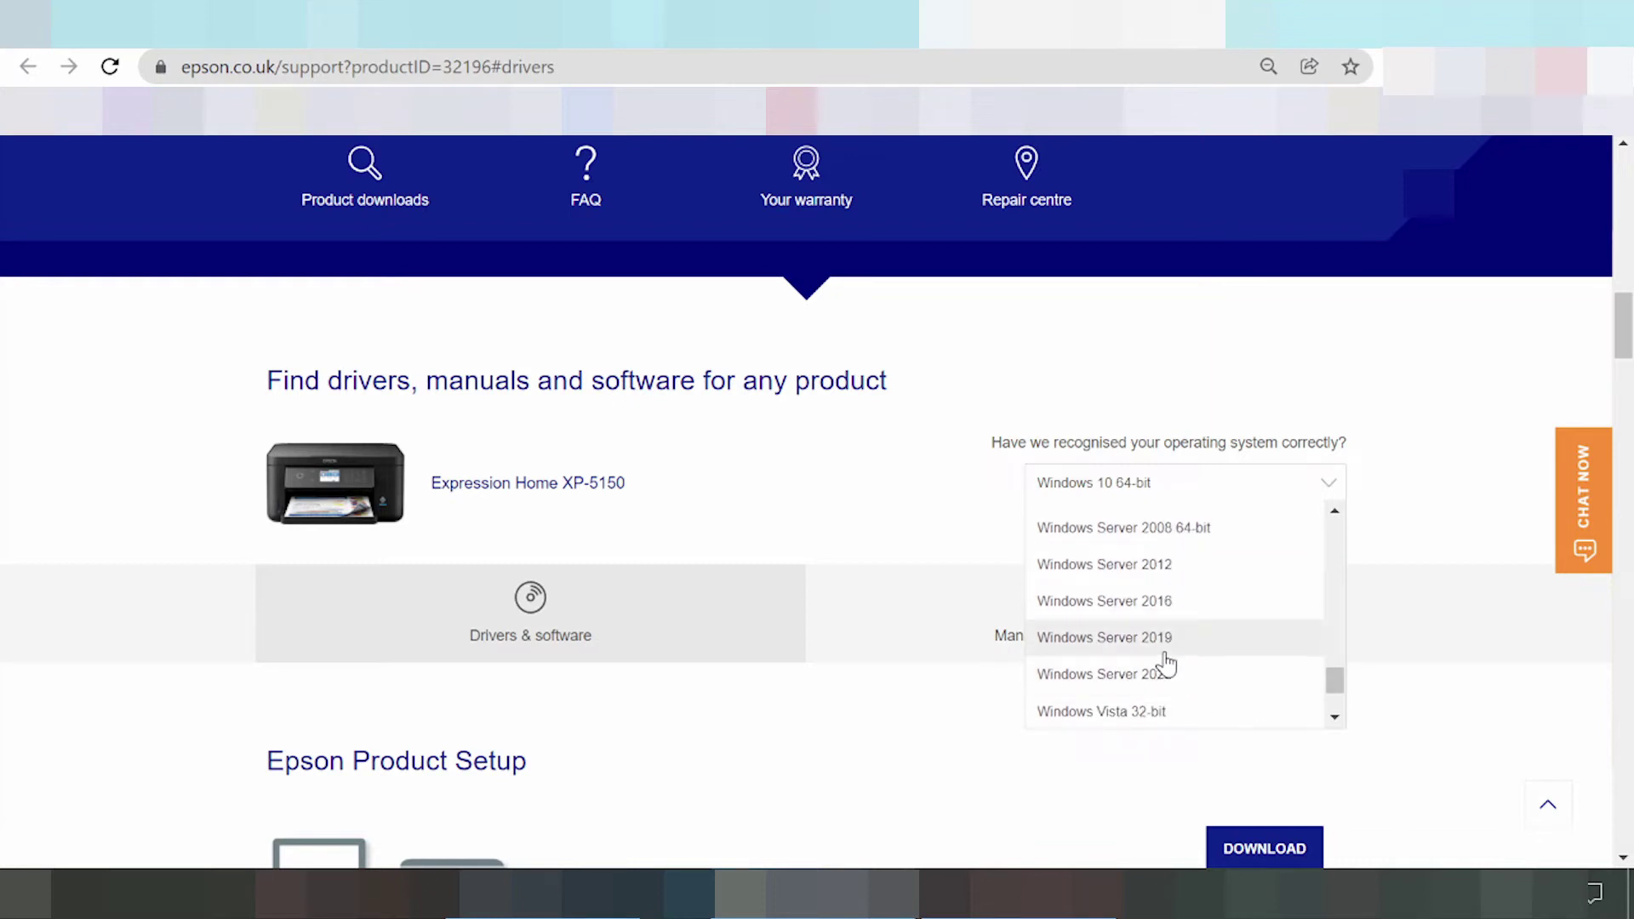
{"action": "scroll", "coordinate": [1166, 664], "scroll_direction": "down", "scroll_amount": 5}
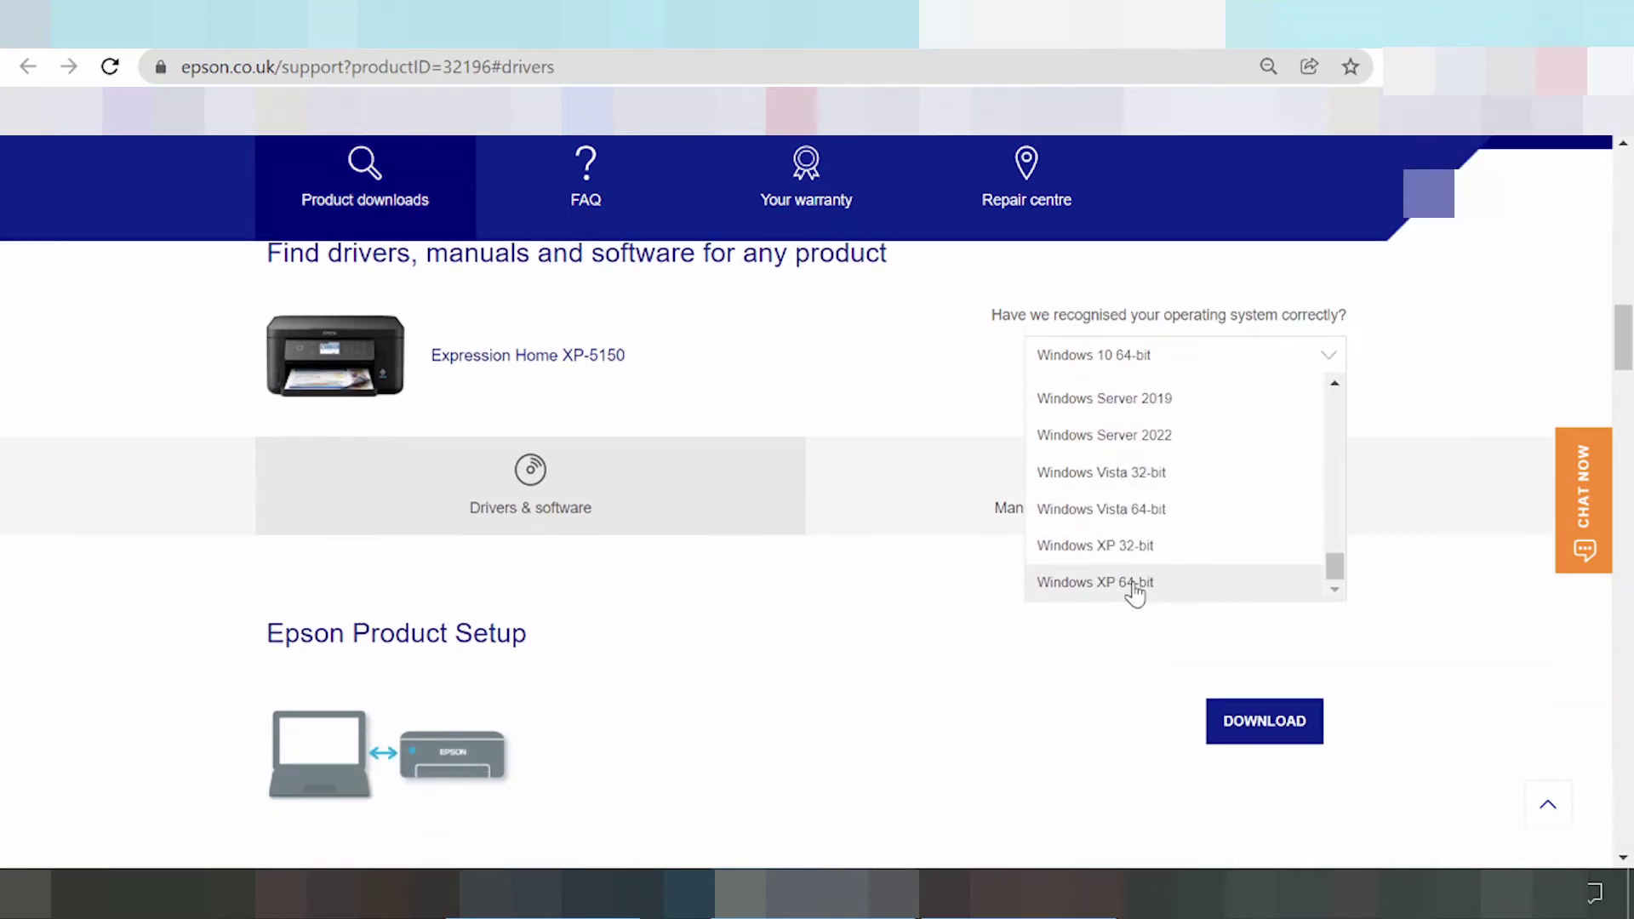
{"action": "scroll", "coordinate": [1142, 587], "scroll_direction": "up", "scroll_amount": 3}
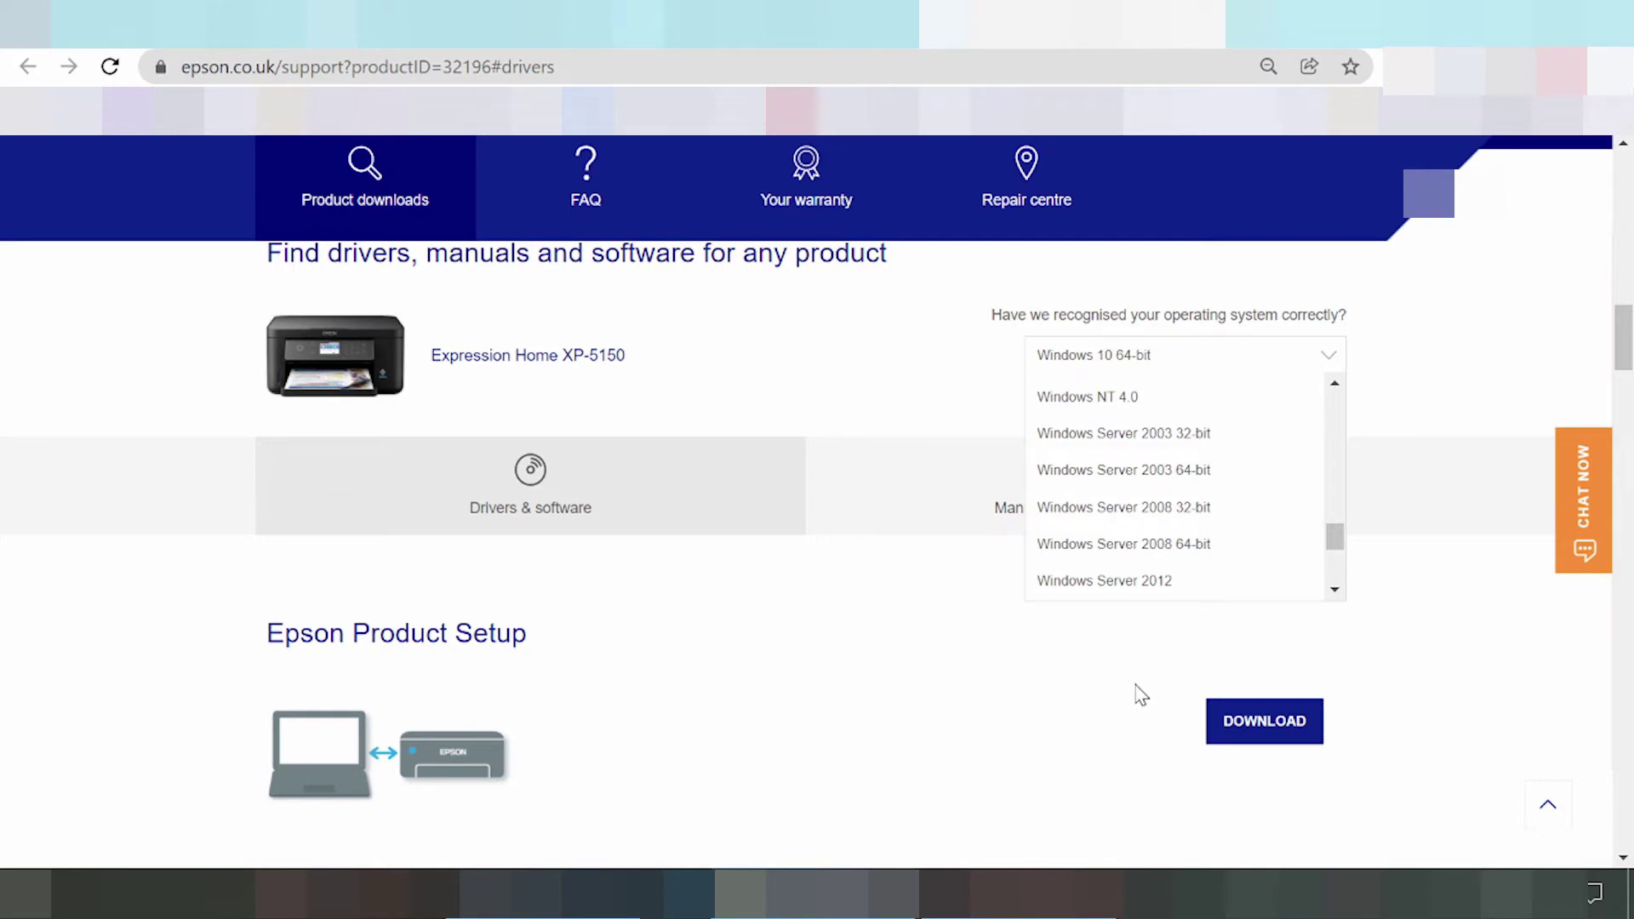
{"action": "scroll", "coordinate": [1140, 558], "scroll_direction": "up", "scroll_amount": 5}
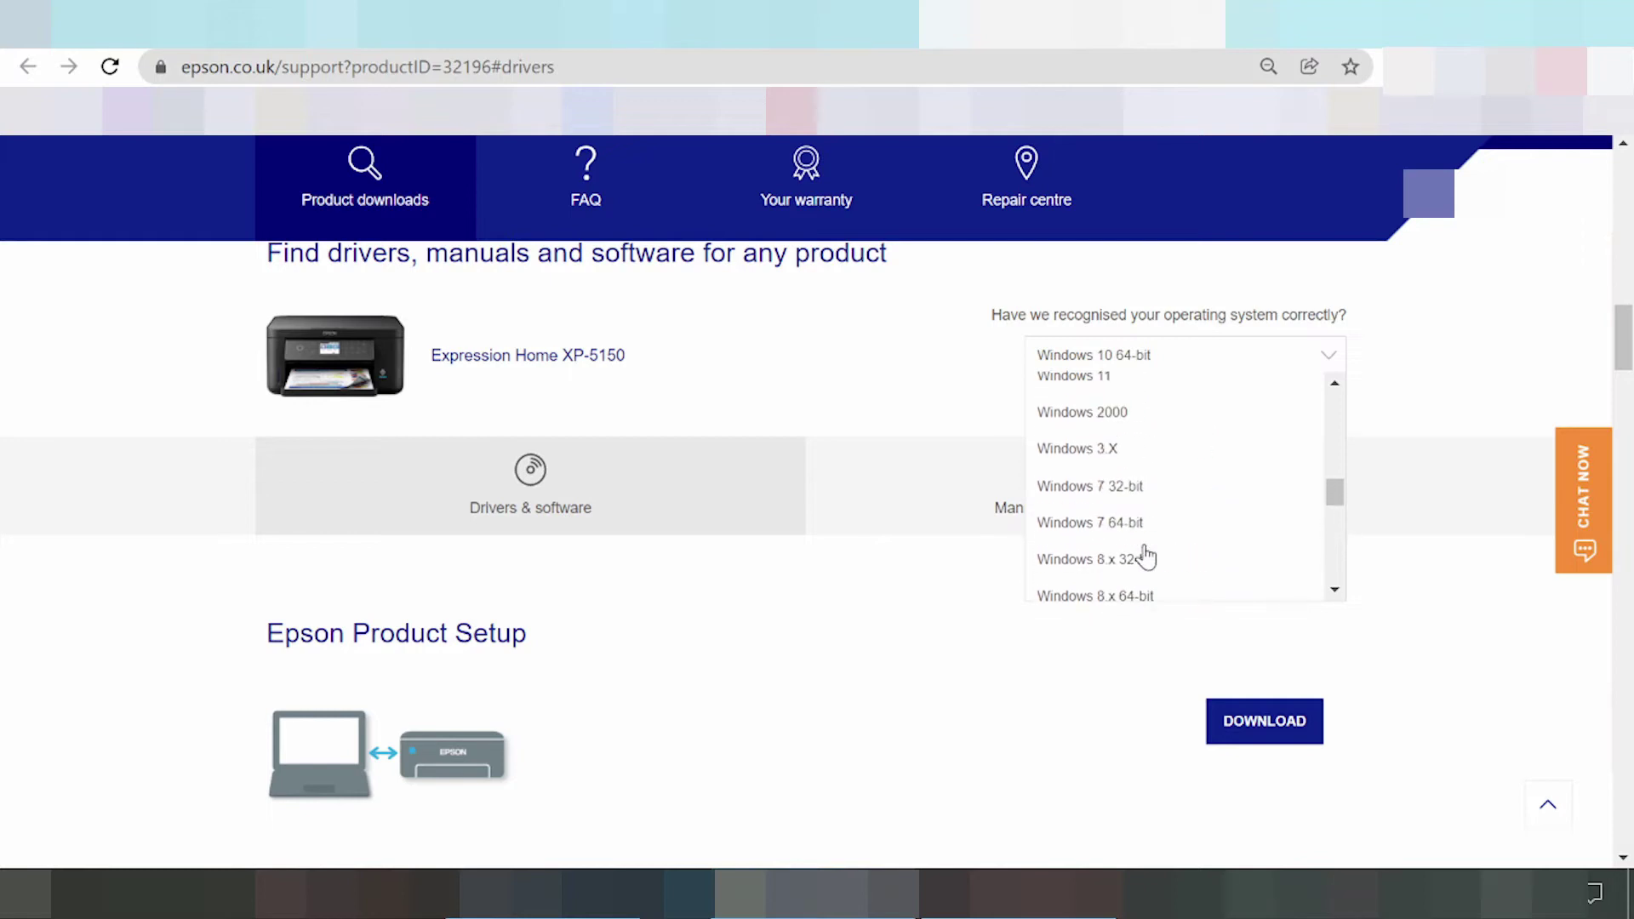
{"action": "scroll", "coordinate": [1144, 558], "scroll_direction": "up", "scroll_amount": 3}
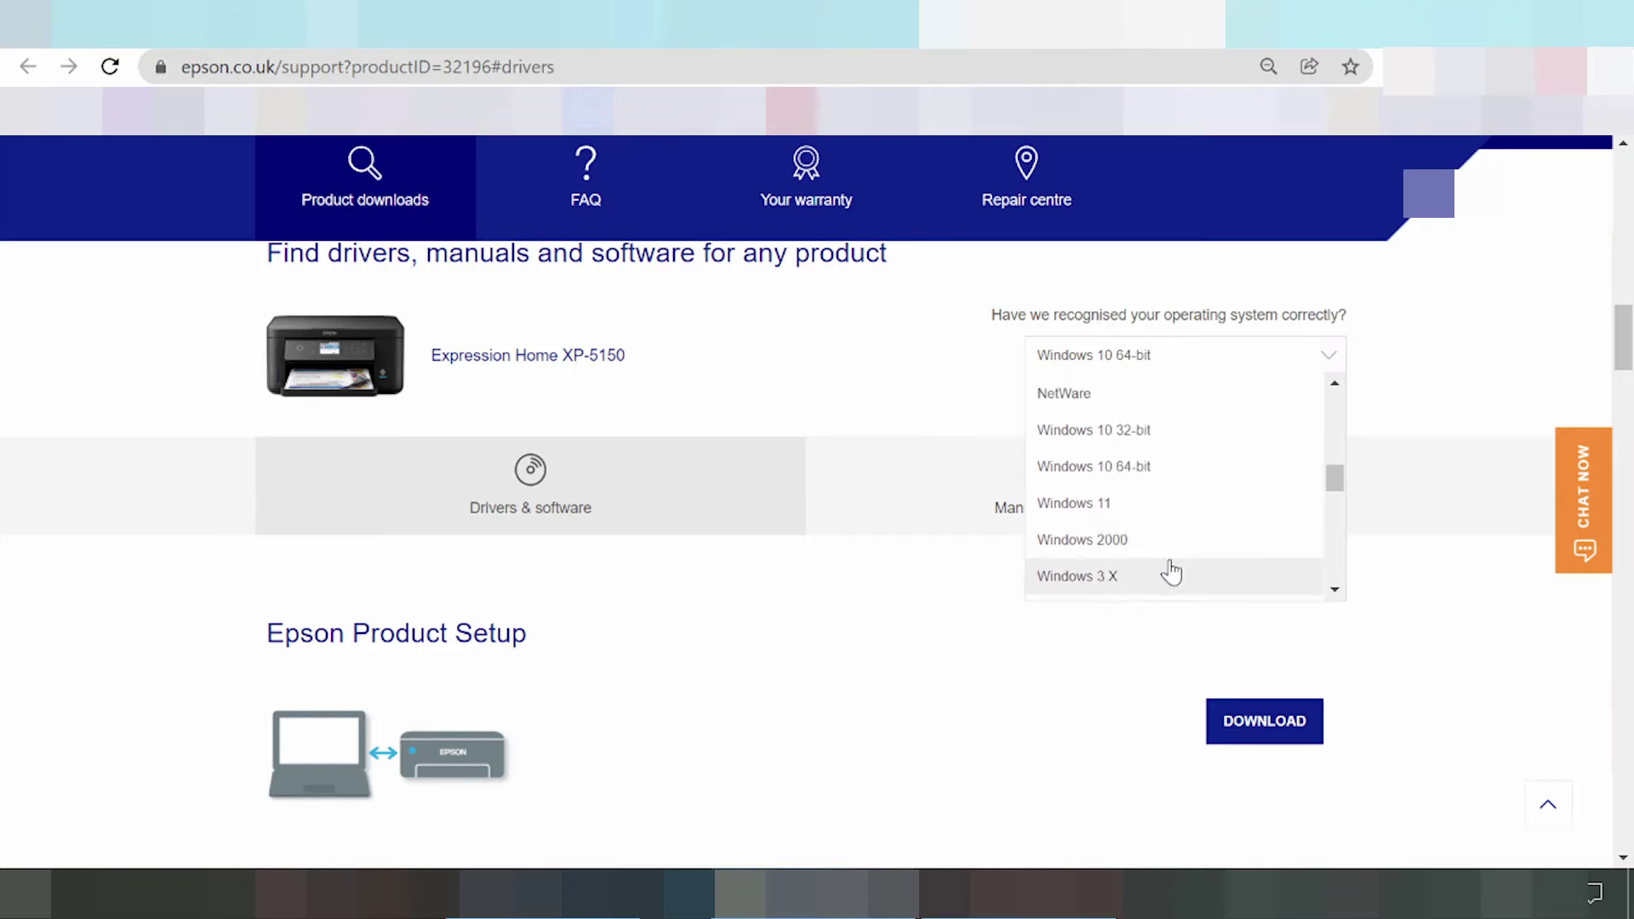
- Choose Windows 11 as the operating system and scroll down to the Drivers & software list
{"action": "left_click", "coordinate": [1139, 514]}
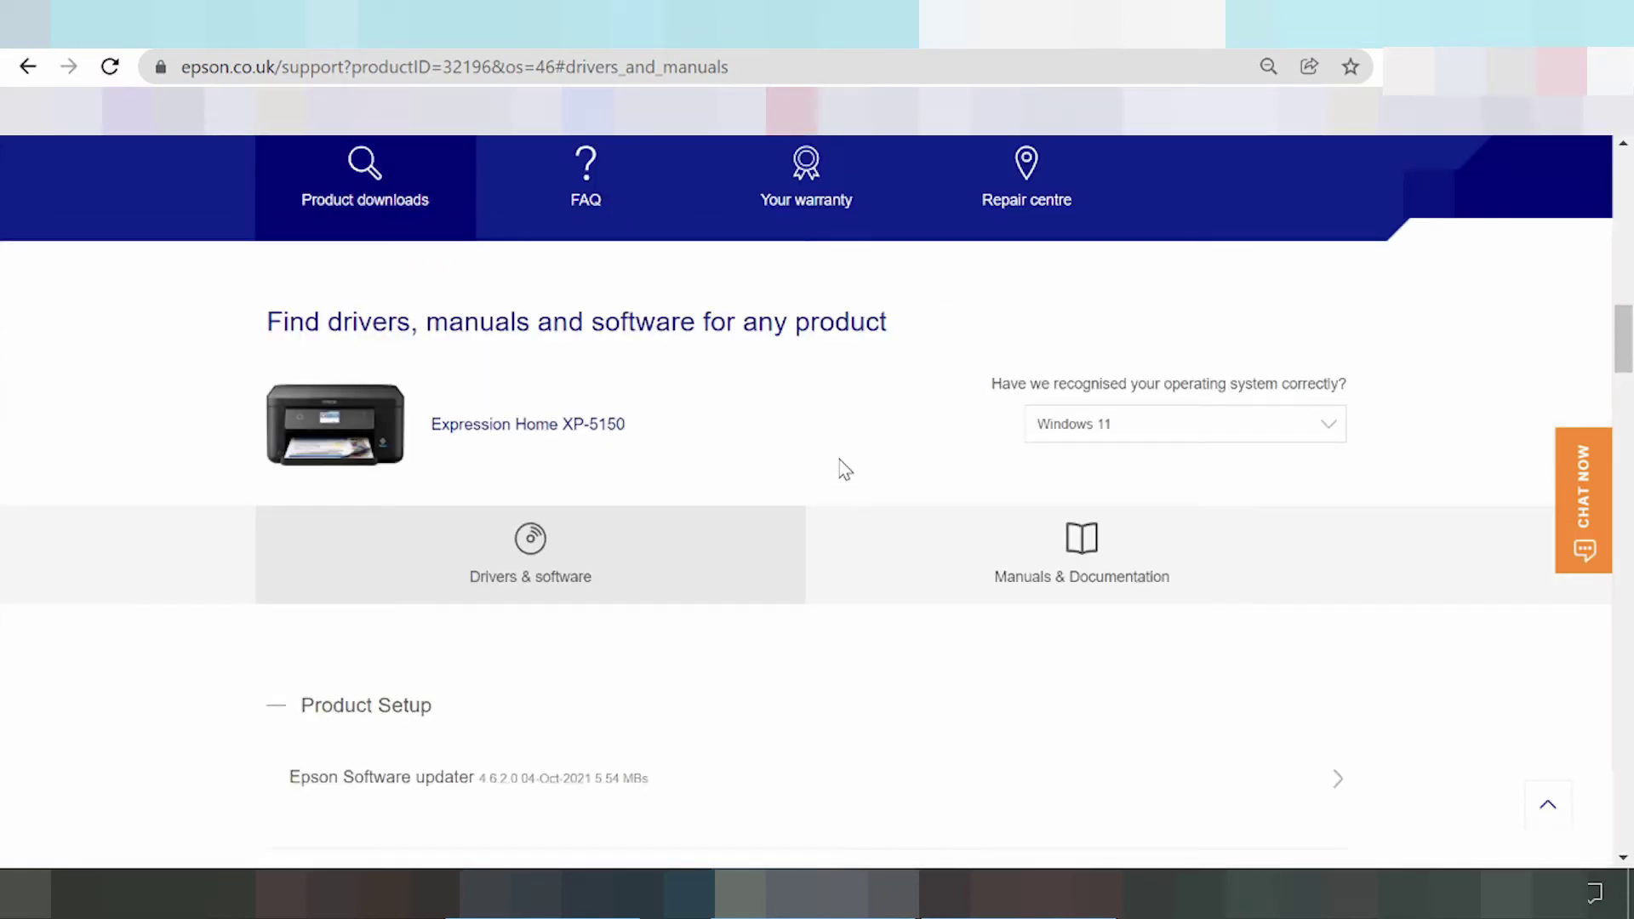
{"action": "scroll", "coordinate": [843, 470], "scroll_direction": "down", "scroll_amount": 3}
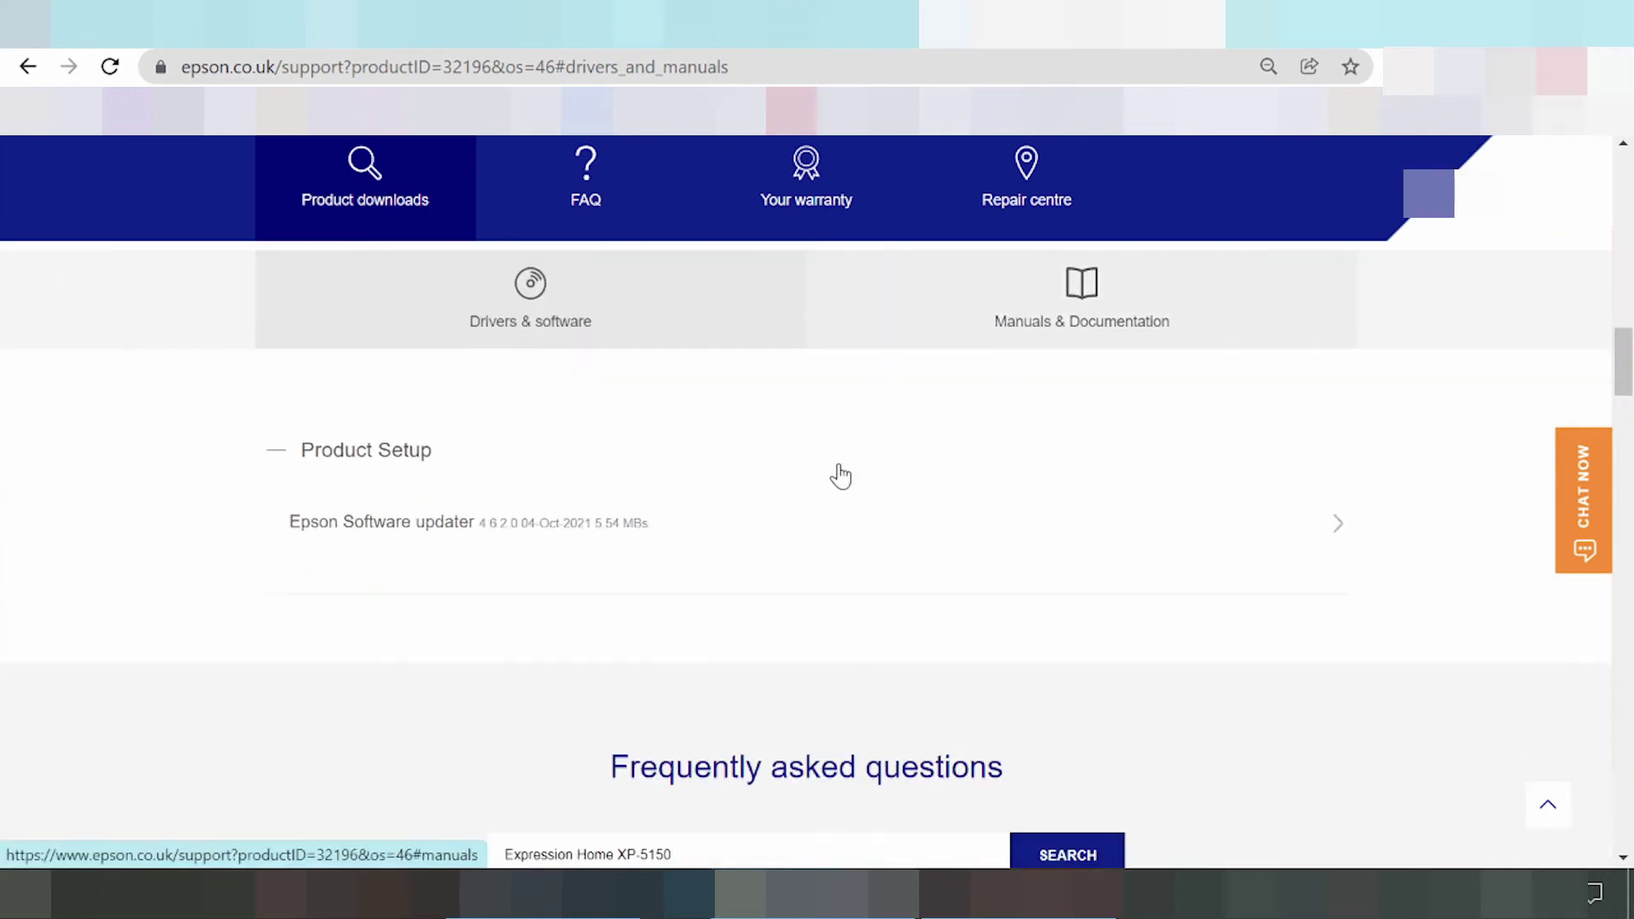
- Expand the Epson Software updater entry to show its 4.6.2.0 details and highlight the usage note
{"action": "left_click", "coordinate": [430, 523]}
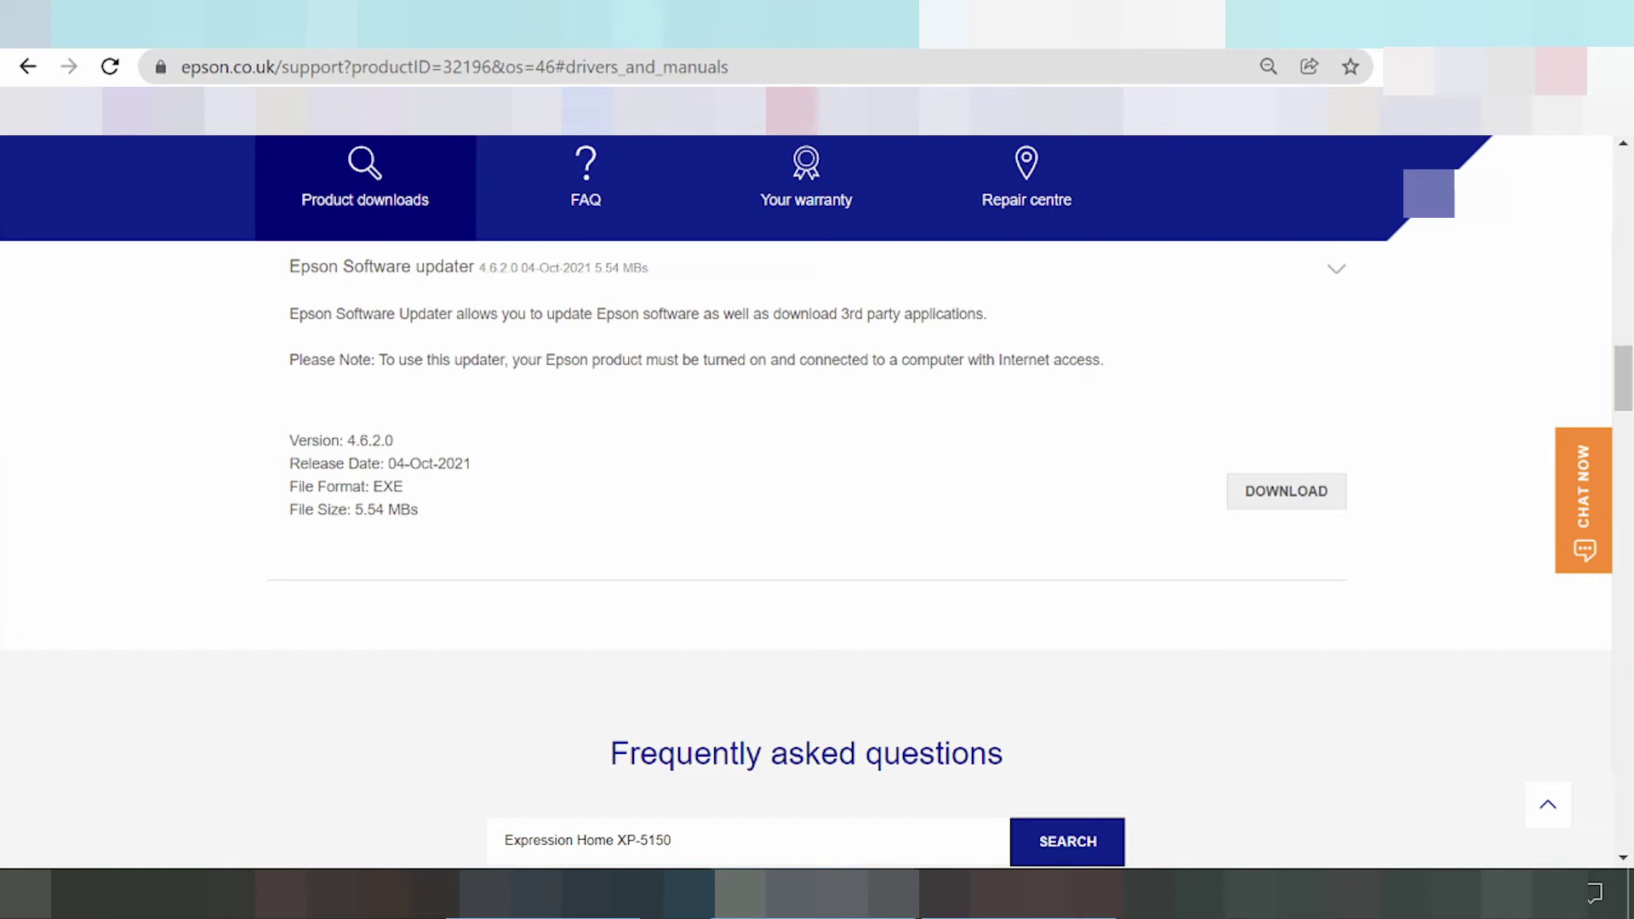
{"action": "scroll", "coordinate": [540, 383], "scroll_direction": "up", "scroll_amount": 2}
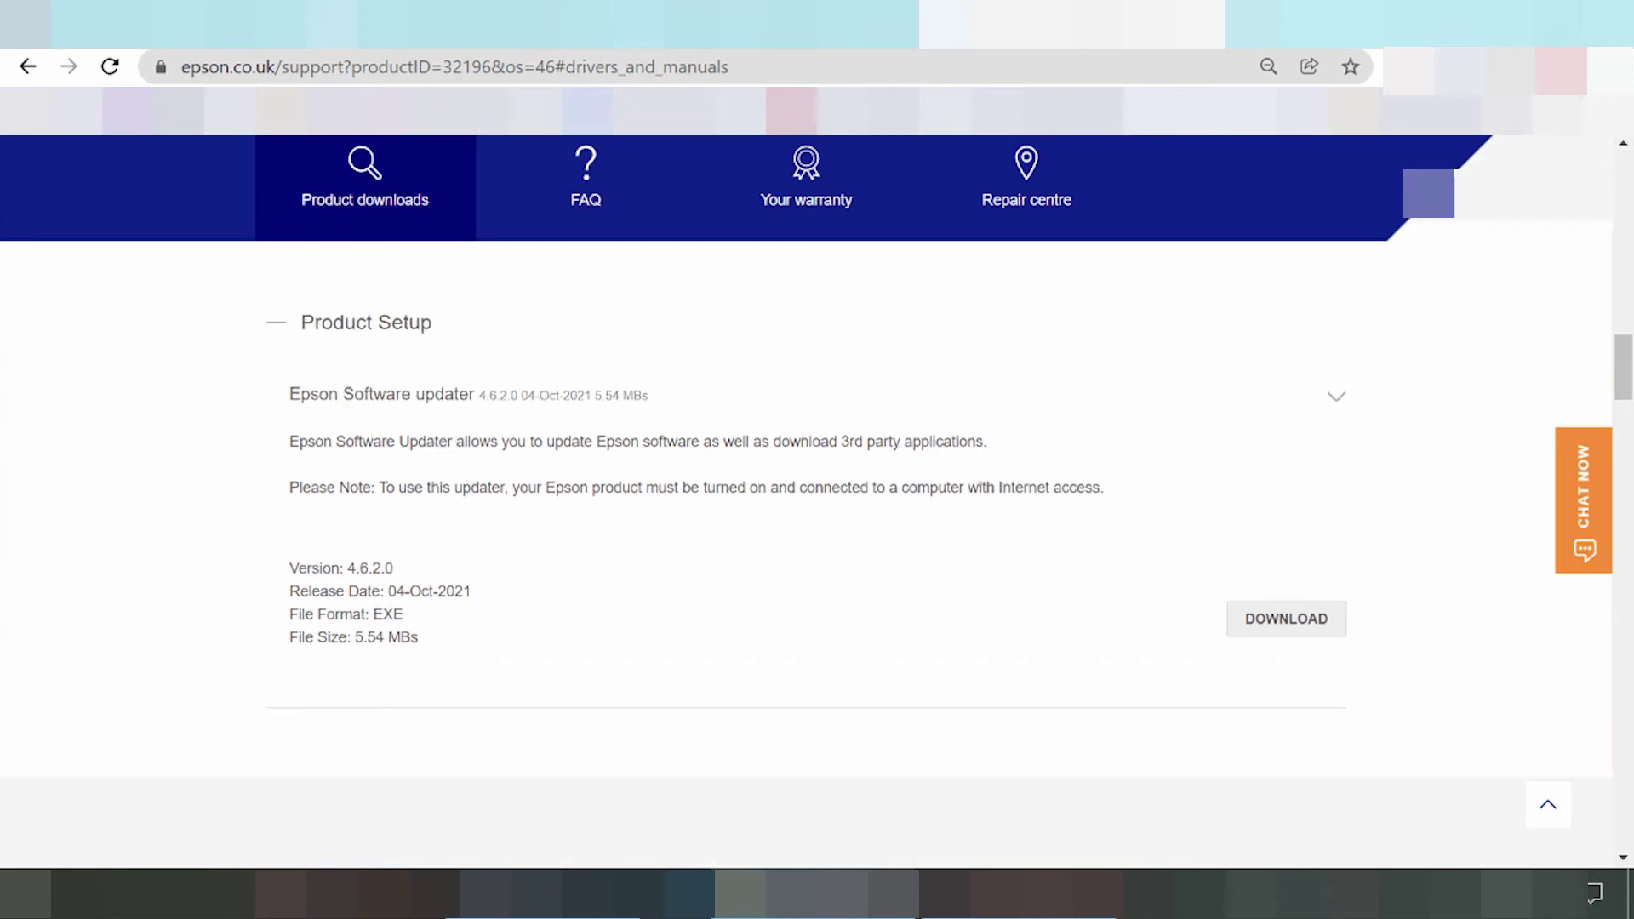
{"action": "left_click_drag", "start_coordinate": [288, 489], "coordinate": [512, 489]}
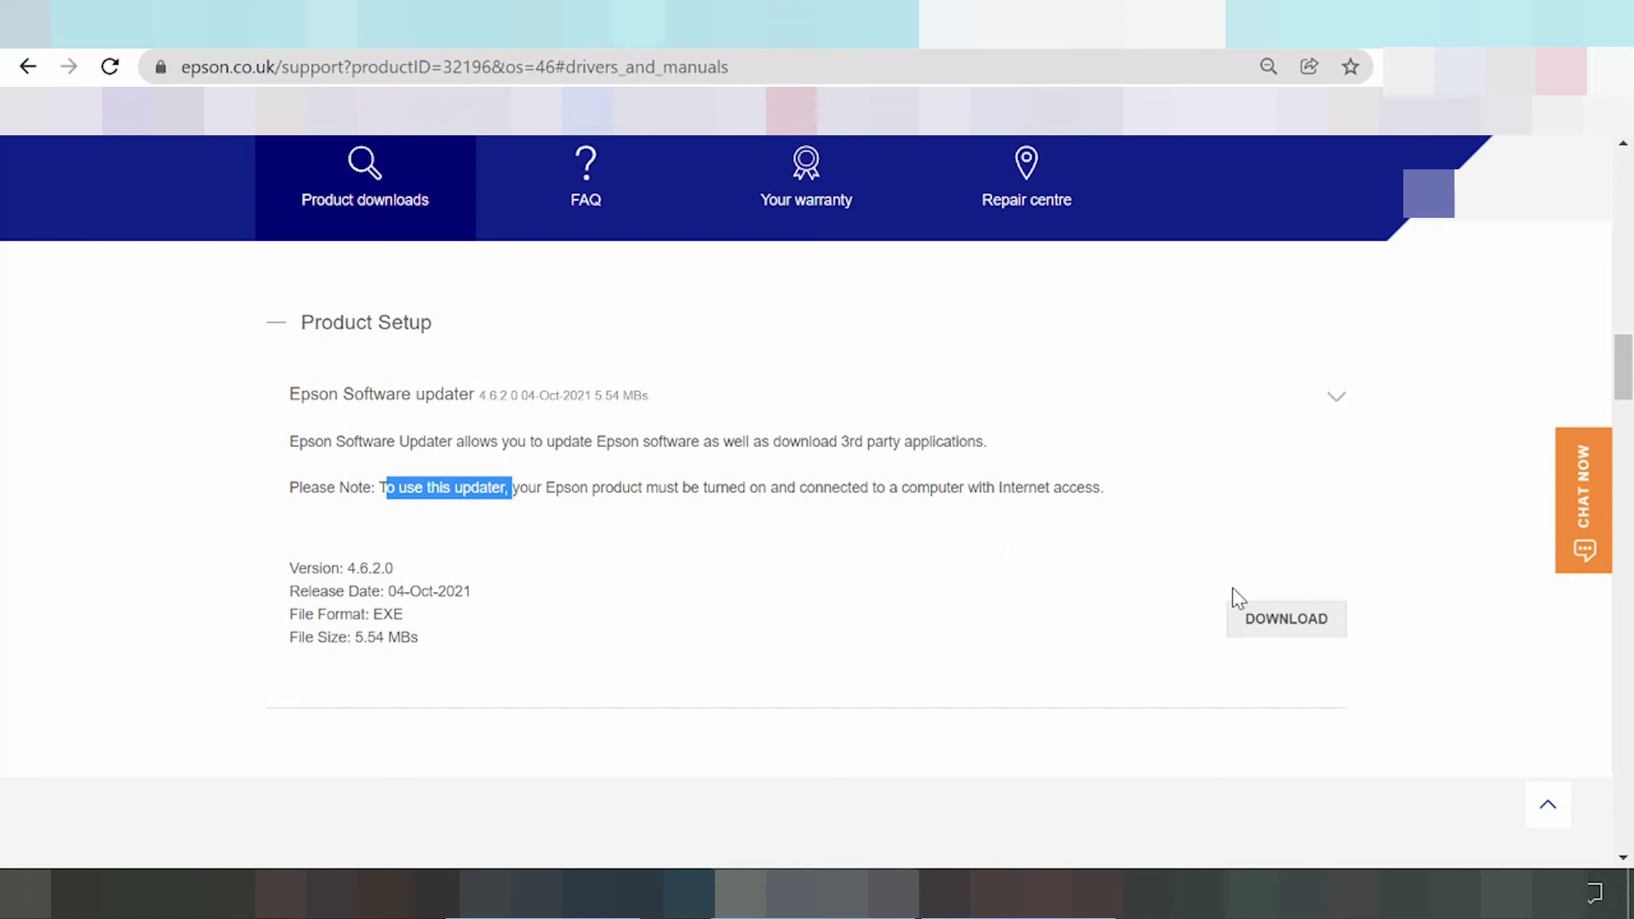
- Start downloading the Epson Software Updater installer epson642916eu.exe
{"action": "left_click", "coordinate": [1263, 628]}
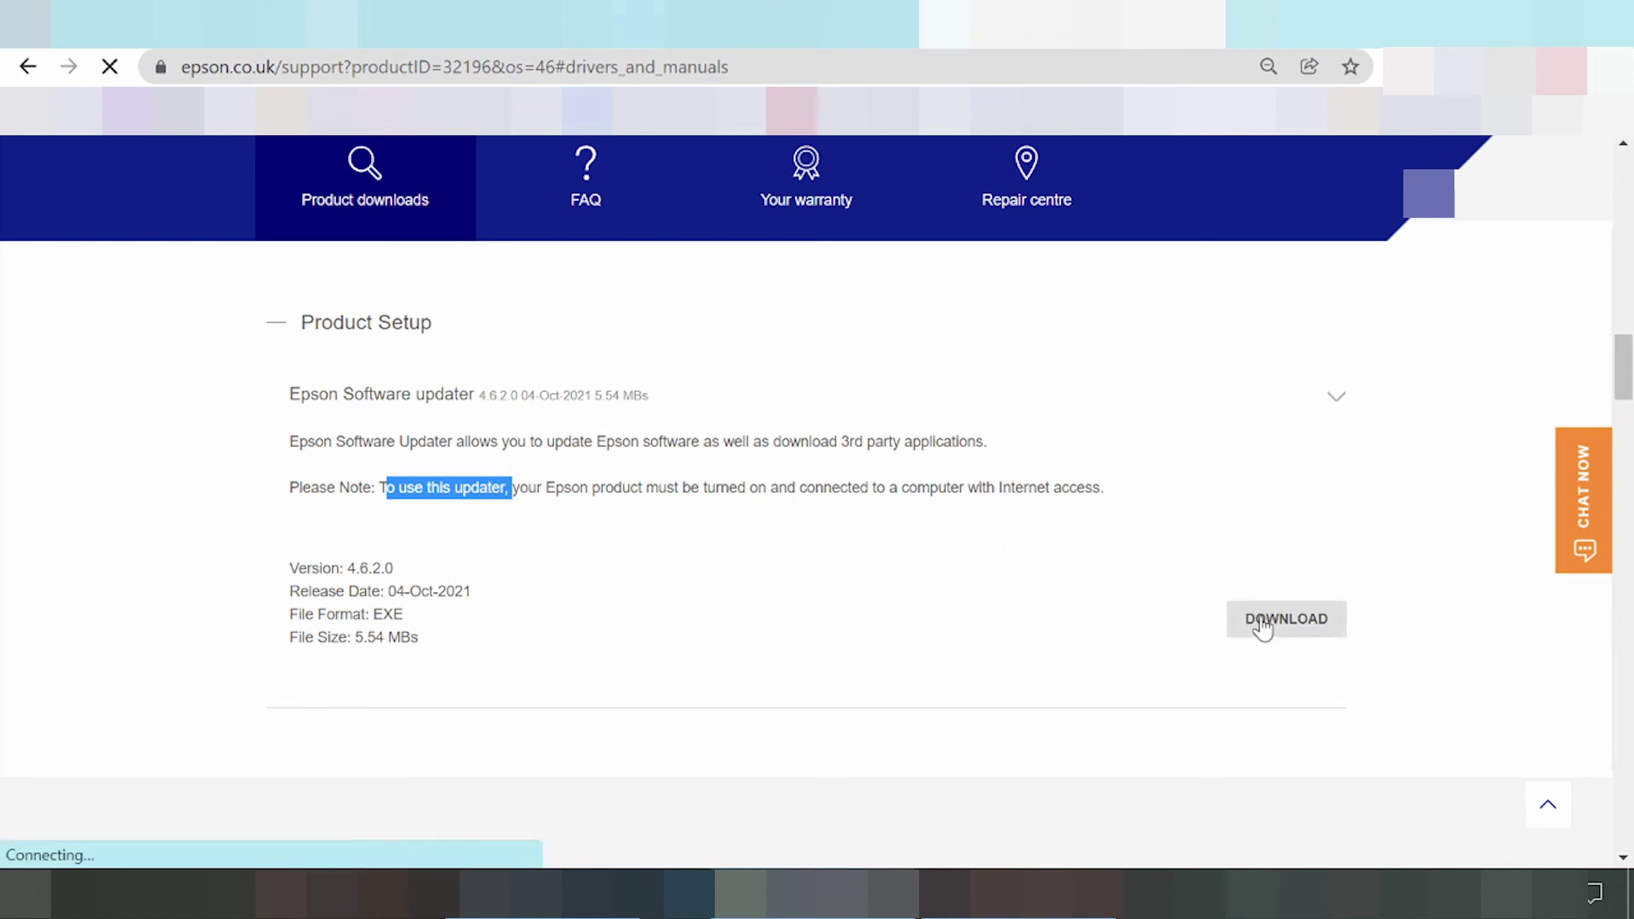